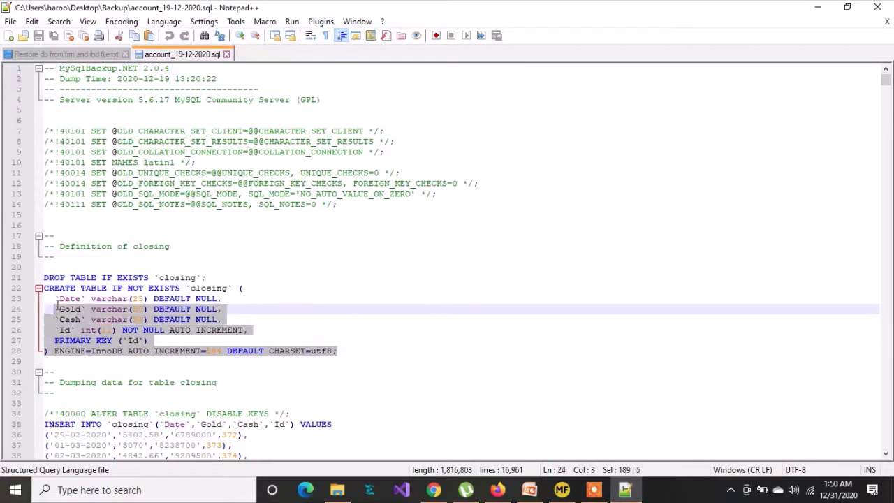
Highlight the full CREATE TABLE statement of the closing table in account_19-12-2020.sql.
{"action": "left_click", "coordinate": [126, 319]}
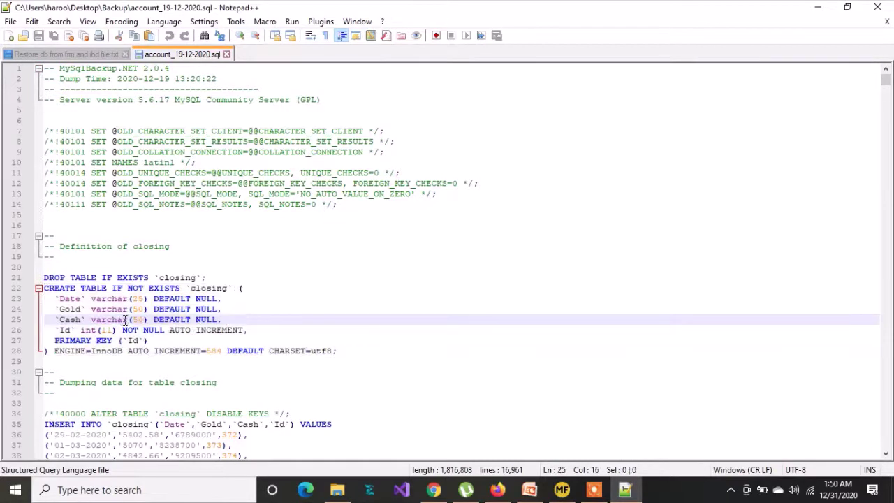
{"action": "double_click", "coordinate": [210, 288]}
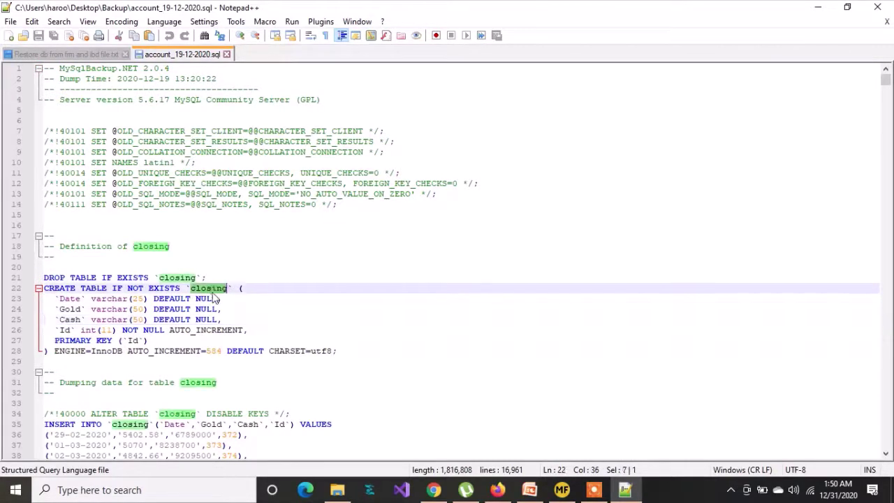
{"action": "left_click", "coordinate": [343, 350]}
{"action": "left_click_drag", "start_coordinate": [343, 351], "coordinate": [44, 292]}
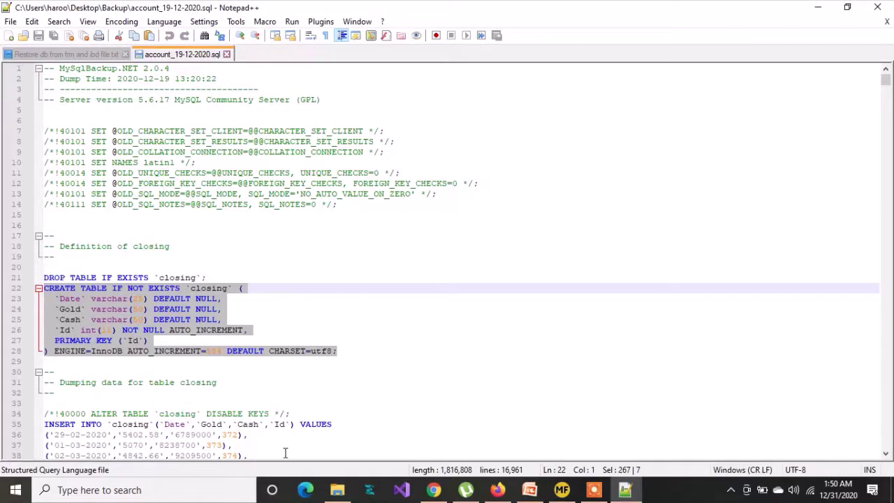
Open the account folder inside Backup in File Explorer and examine the closing.frm and closing.ibd files.
{"action": "left_click", "coordinate": [337, 489]}
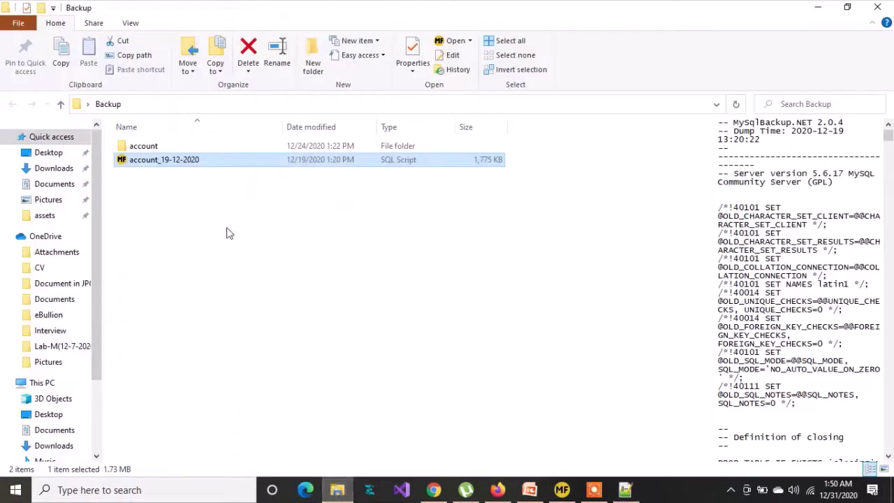
{"action": "left_click", "coordinate": [146, 146]}
{"action": "left_click", "coordinate": [146, 146]}
{"action": "left_click", "coordinate": [155, 162]}
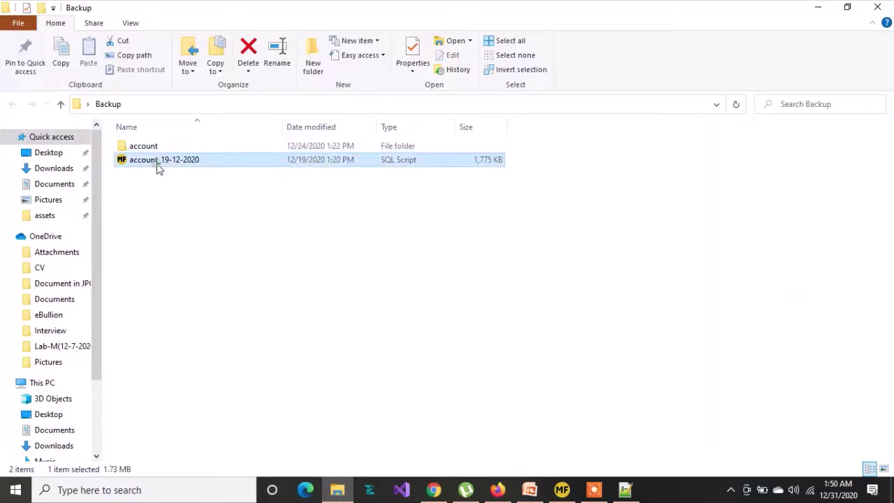
{"action": "double_click", "coordinate": [147, 146]}
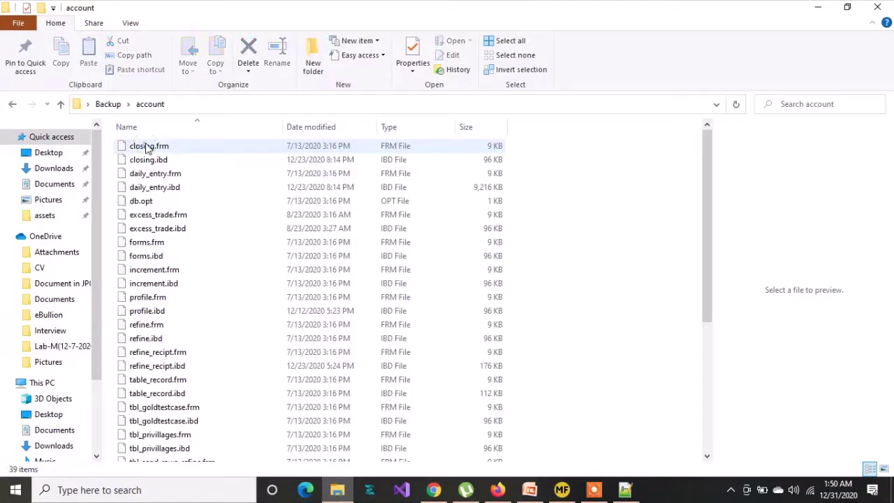
{"action": "left_click_drag", "start_coordinate": [515, 167], "coordinate": [410, 157]}
{"action": "left_click", "coordinate": [510, 173]}
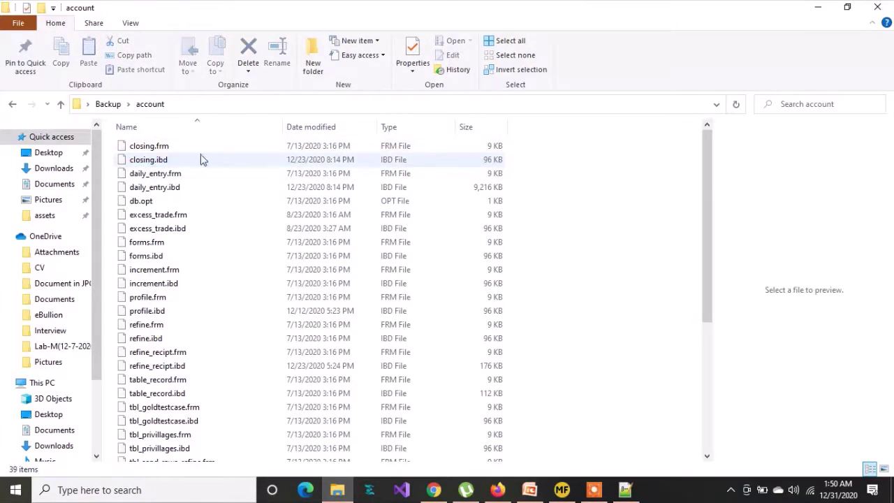
{"action": "left_click", "coordinate": [150, 153]}
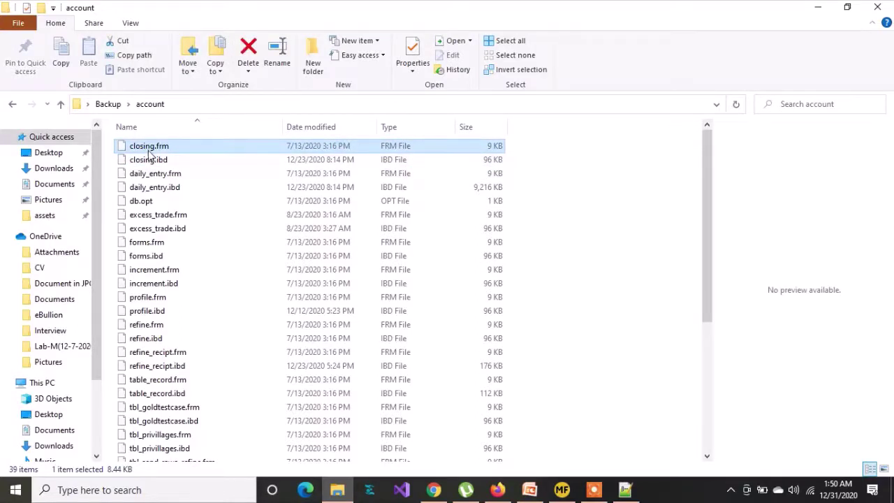
{"action": "left_click", "coordinate": [148, 160]}
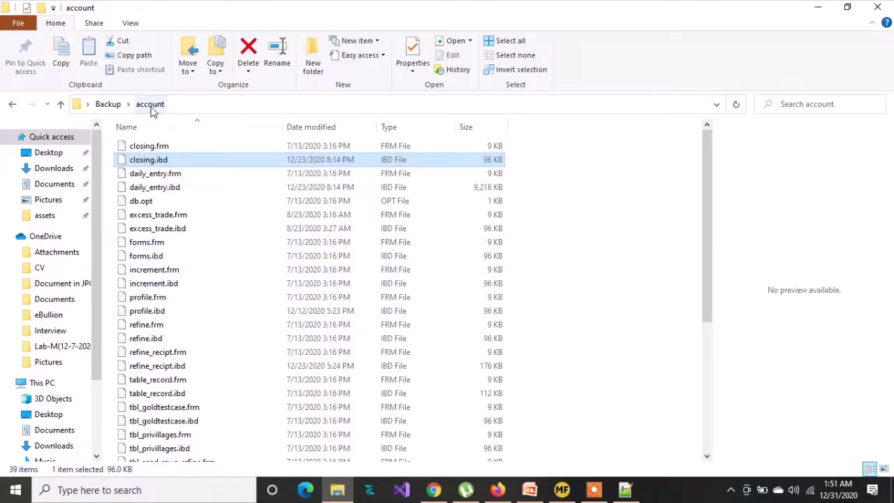
Switch to MySQL-Front and create a database named account on localhost with the default character set and collation.
{"action": "left_click", "coordinate": [563, 489]}
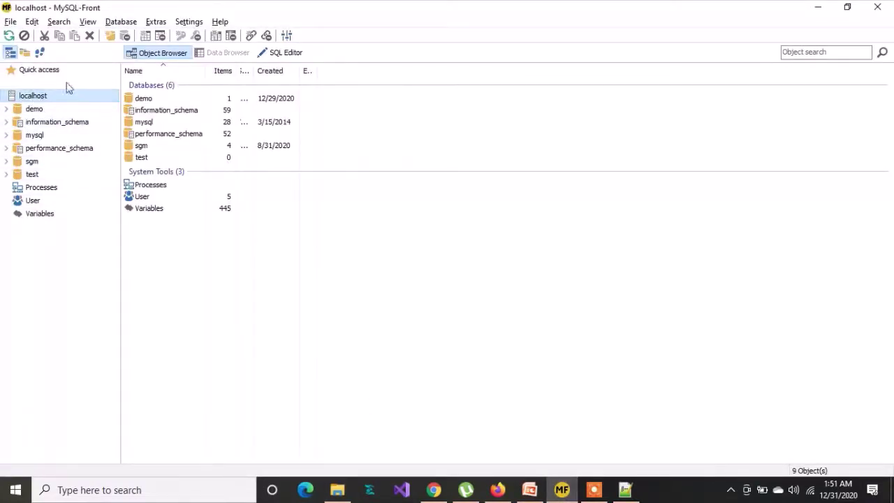
{"action": "left_click", "coordinate": [109, 36]}
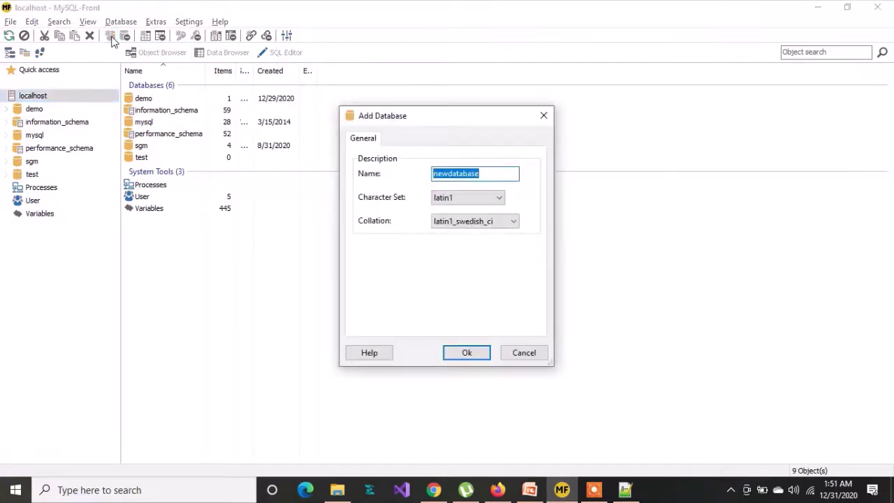
{"action": "type", "text": "account"}
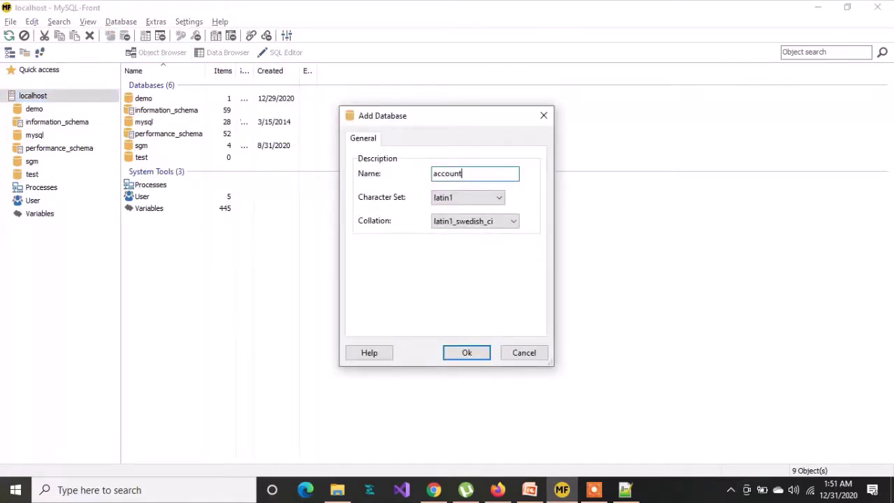
{"action": "left_click", "coordinate": [466, 352]}
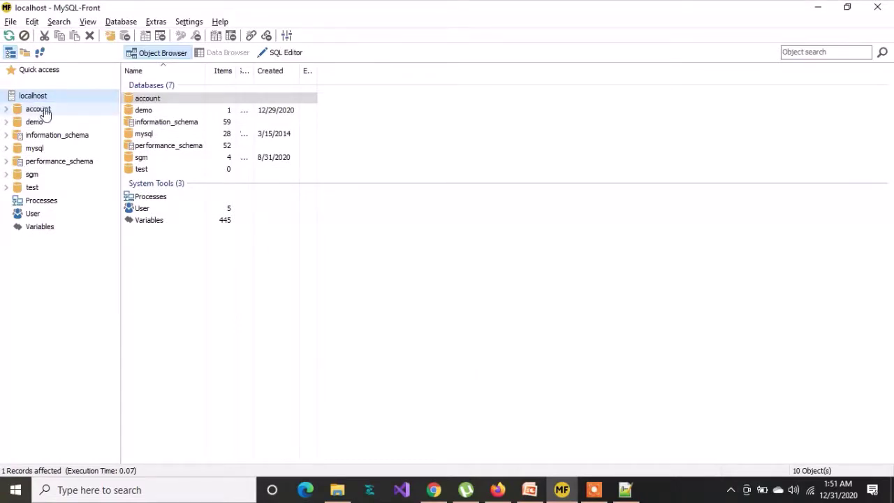
{"action": "left_click", "coordinate": [7, 110]}
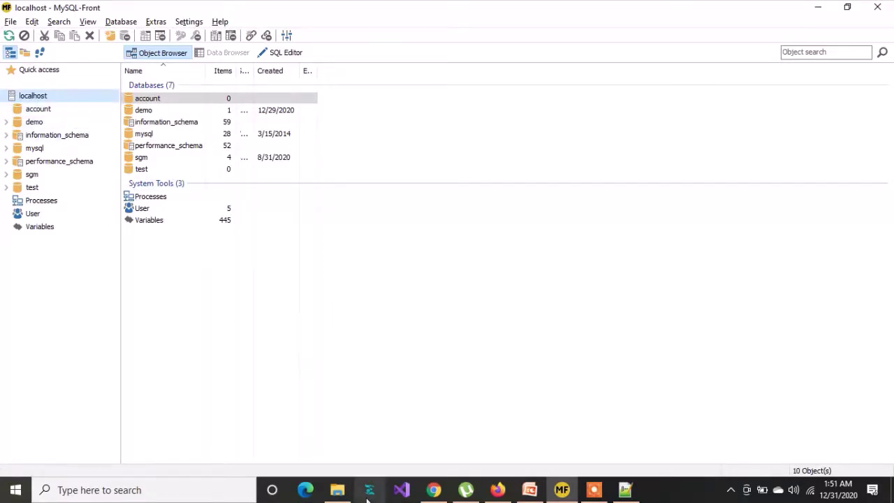
Bring up the Desktop folder in File Explorer, and review the Wamp data path in instruction 3 of the PowerPoint slide.
{"action": "mouse_move", "coordinate": [337, 490]}
{"action": "left_click", "coordinate": [337, 430]}
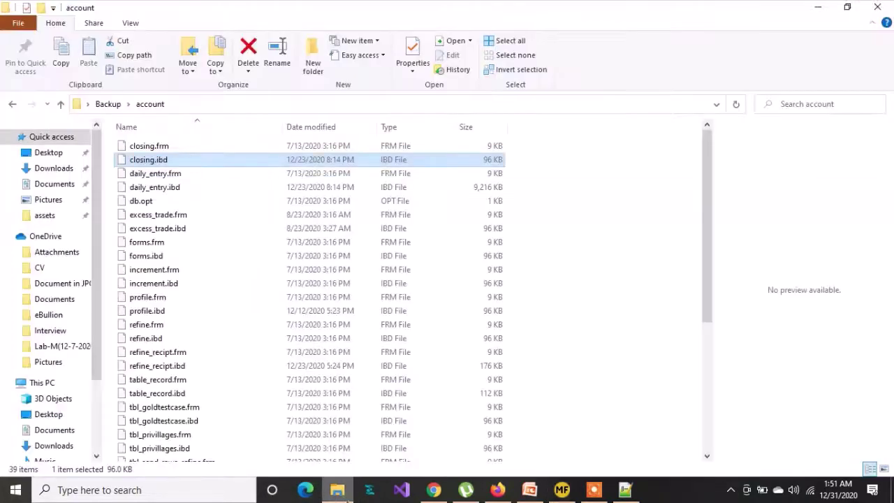
{"action": "left_click", "coordinate": [89, 417]}
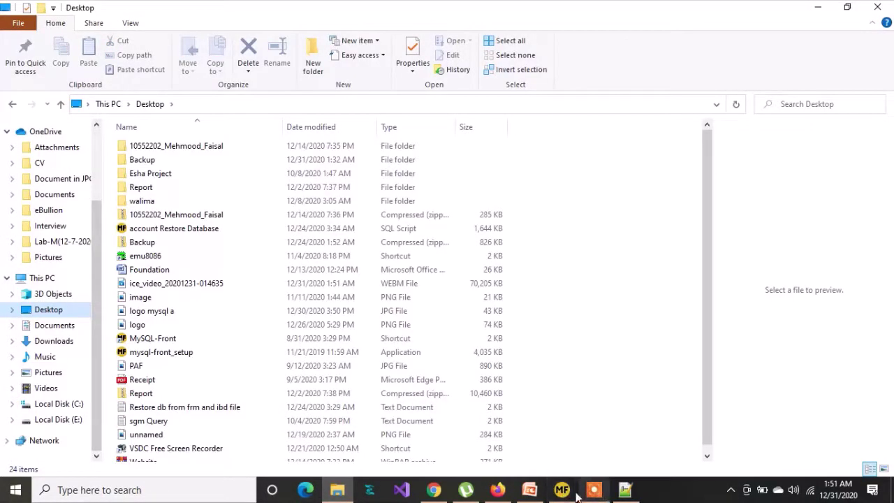
{"action": "left_click", "coordinate": [529, 489]}
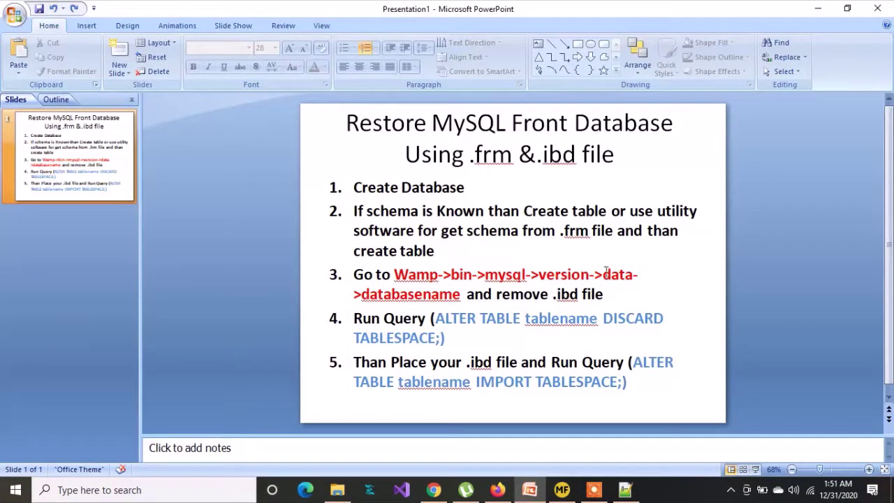
{"action": "left_click_drag", "start_coordinate": [462, 294], "coordinate": [377, 275]}
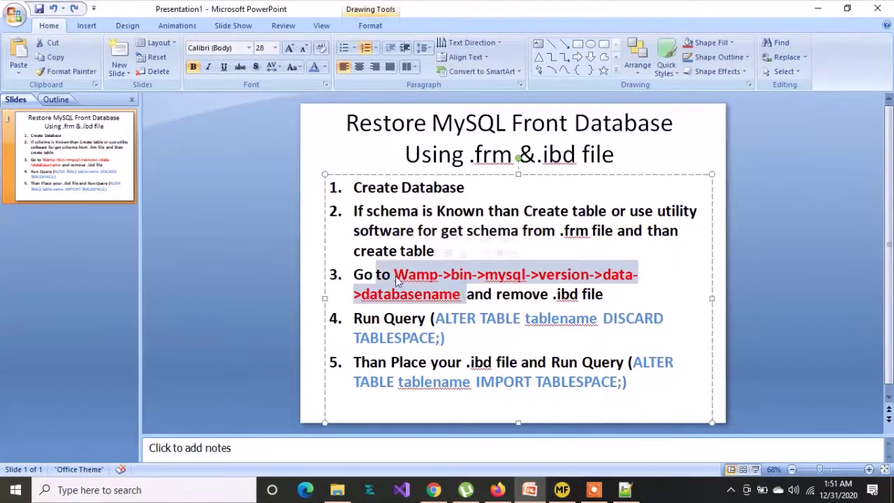
Browse in File Explorer to the MySQL data folder at C:\wamp\bin\mysql\mysql5.6.17\data.
{"action": "left_click", "coordinate": [341, 492]}
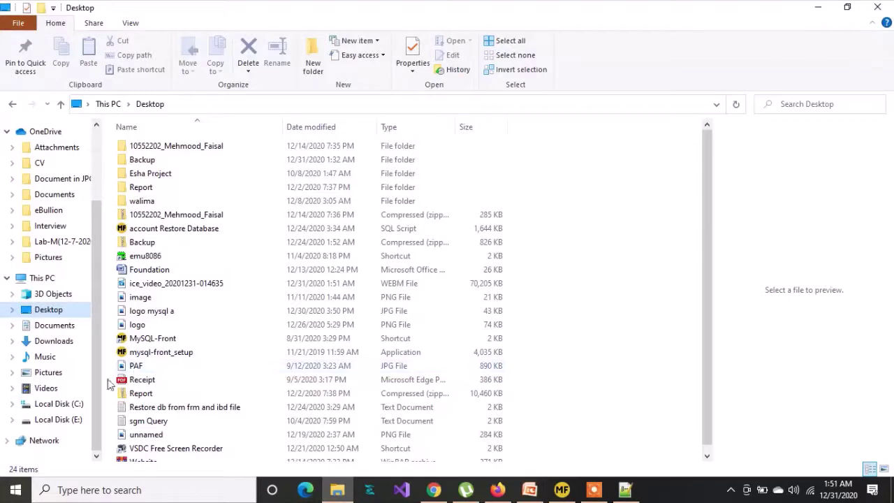
{"action": "left_click", "coordinate": [76, 405]}
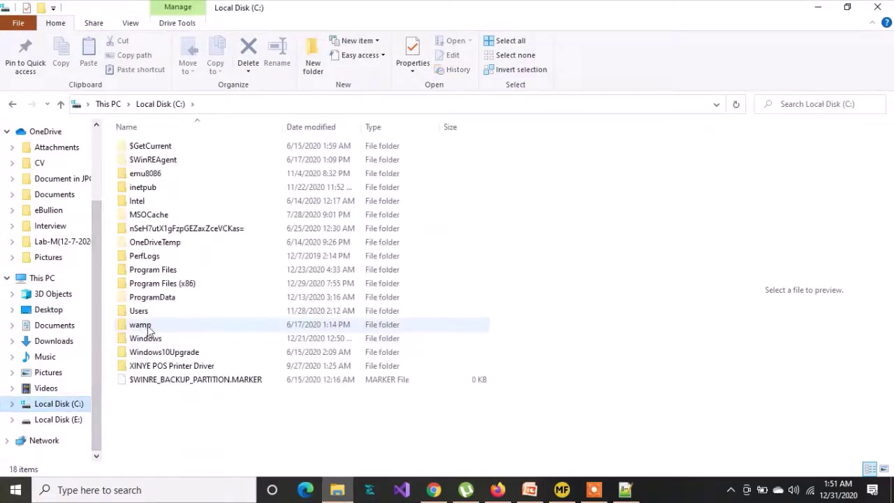
{"action": "double_click", "coordinate": [147, 327]}
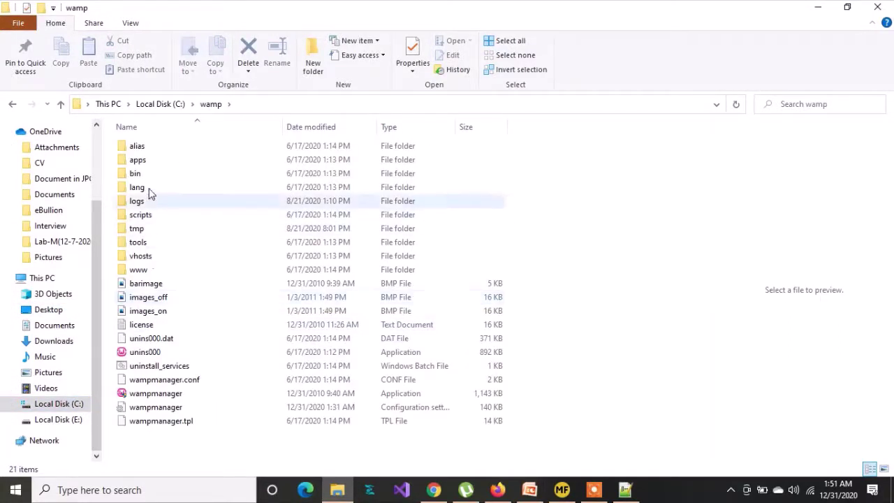
{"action": "left_click", "coordinate": [142, 176]}
{"action": "double_click", "coordinate": [143, 180]}
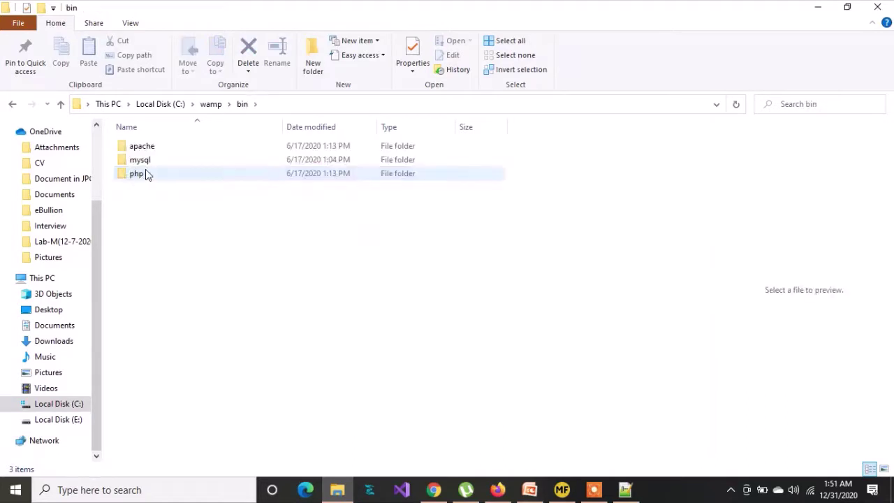
{"action": "double_click", "coordinate": [146, 163]}
{"action": "double_click", "coordinate": [138, 150]}
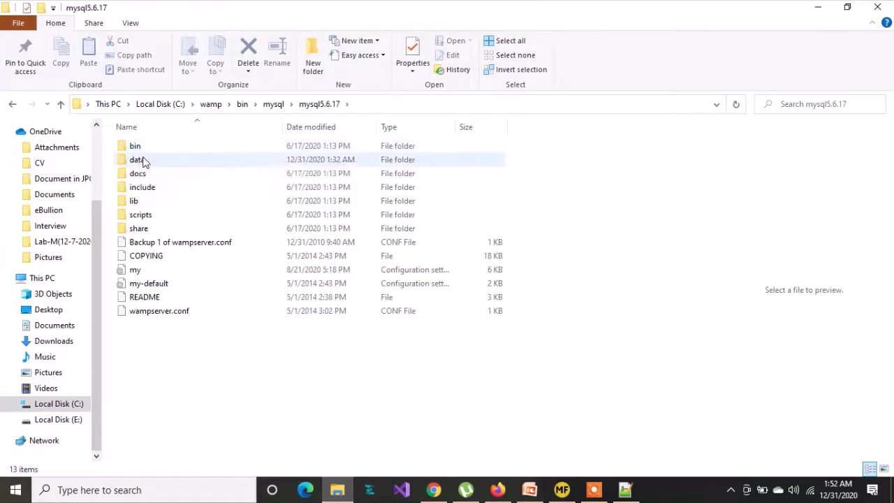
{"action": "double_click", "coordinate": [143, 160]}
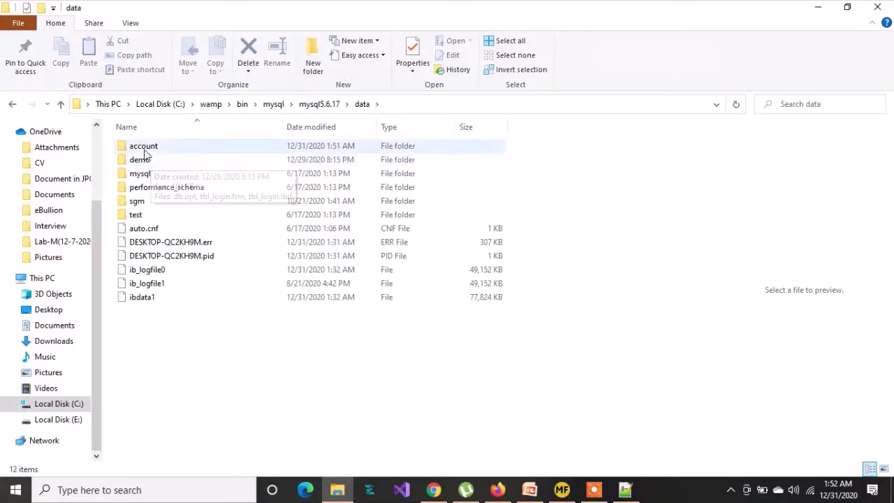
Examine the database folders inside data and open the account database's folder.
{"action": "left_click", "coordinate": [144, 147]}
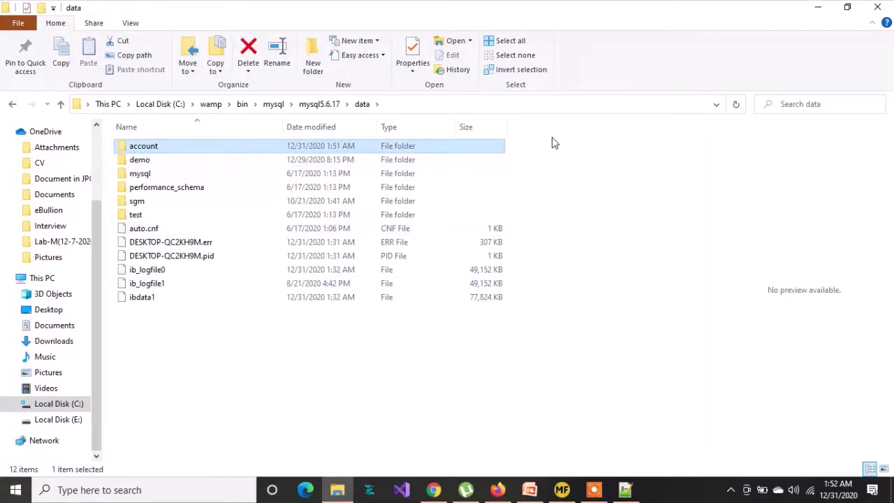
{"action": "left_click_drag", "start_coordinate": [552, 138], "coordinate": [163, 225]}
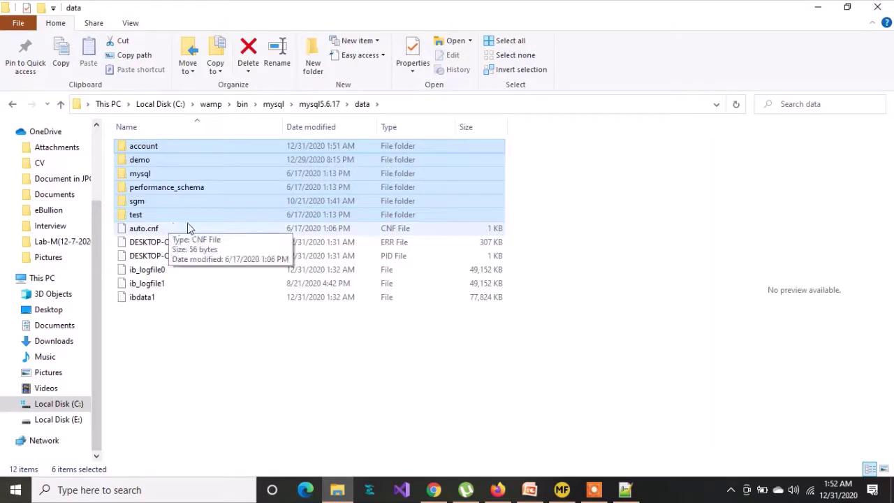
{"action": "left_click", "coordinate": [608, 167]}
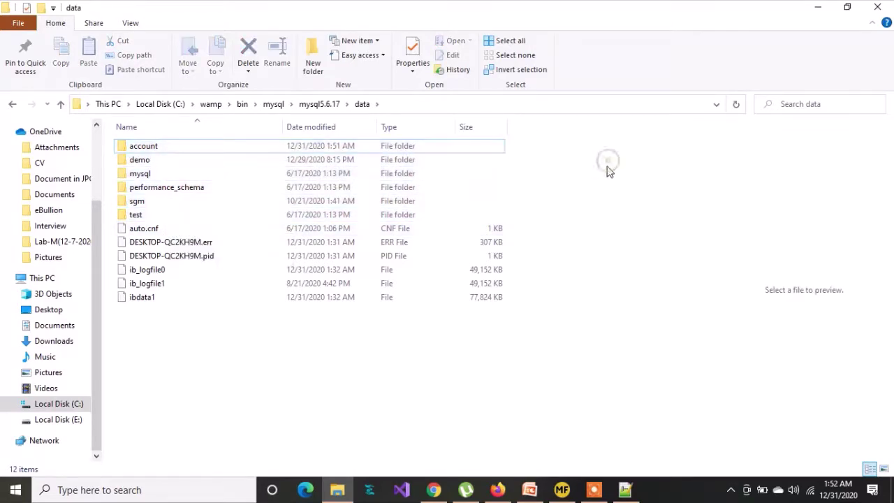
{"action": "double_click", "coordinate": [143, 148]}
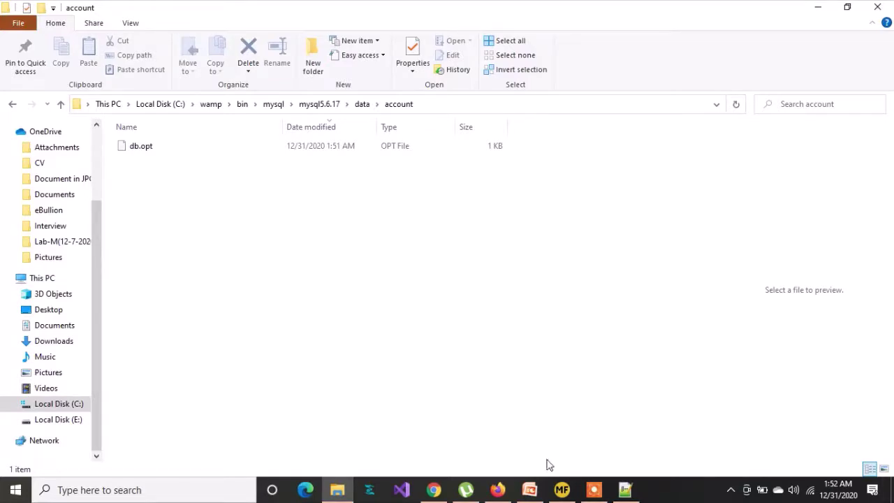
Return to the PowerPoint slide and review instruction 2 about creating the table from a known schema or the .frm file.
{"action": "left_click", "coordinate": [563, 491]}
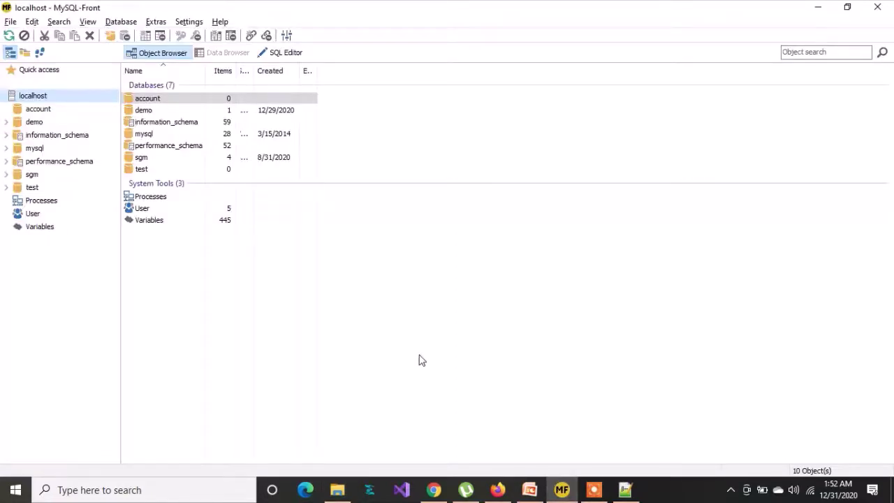
{"action": "left_click", "coordinate": [529, 491]}
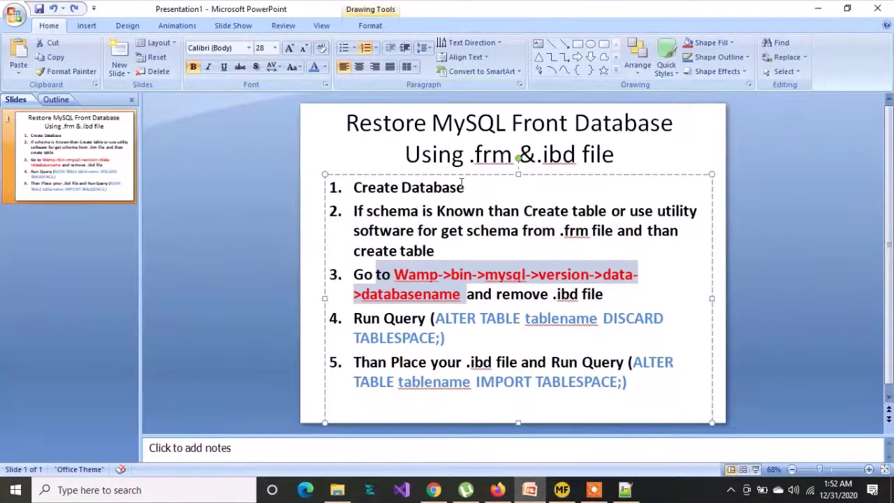
{"action": "left_click_drag", "start_coordinate": [471, 199], "coordinate": [433, 255]}
{"action": "left_click", "coordinate": [355, 183]}
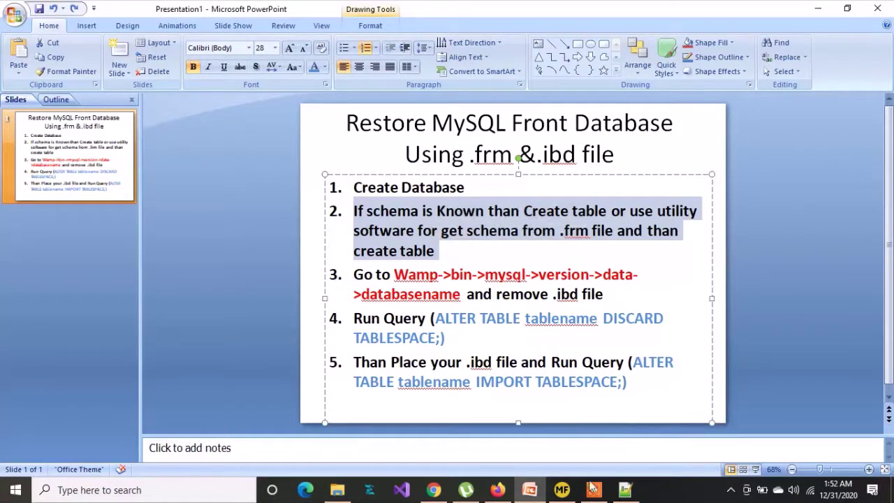
Switch to MySQL-Front and open the SQL Editor for the account database.
{"action": "left_click", "coordinate": [562, 490]}
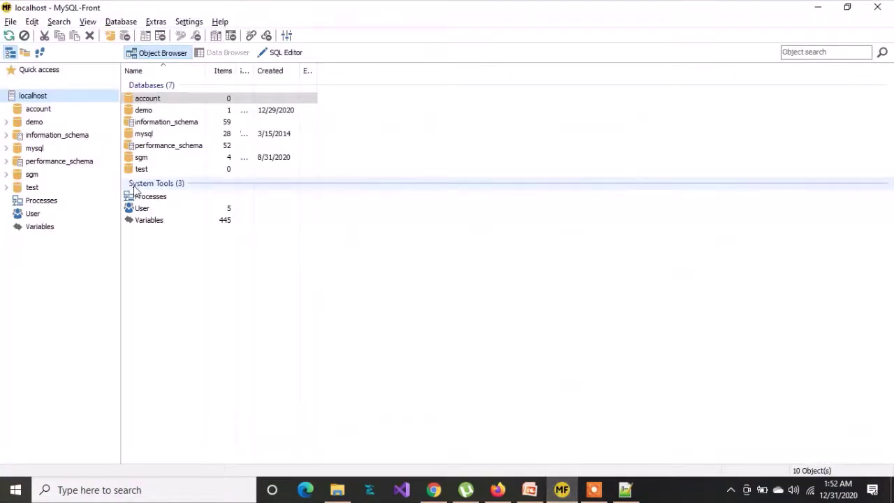
{"action": "left_click", "coordinate": [38, 112]}
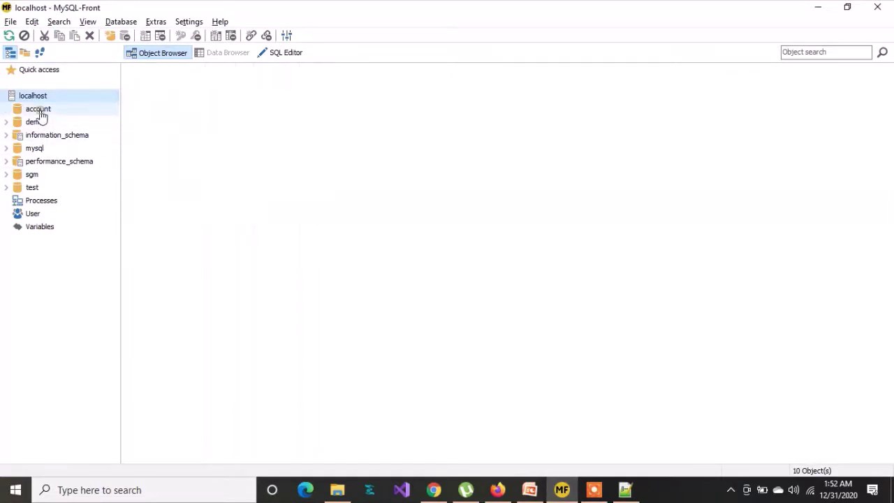
{"action": "left_click", "coordinate": [283, 57]}
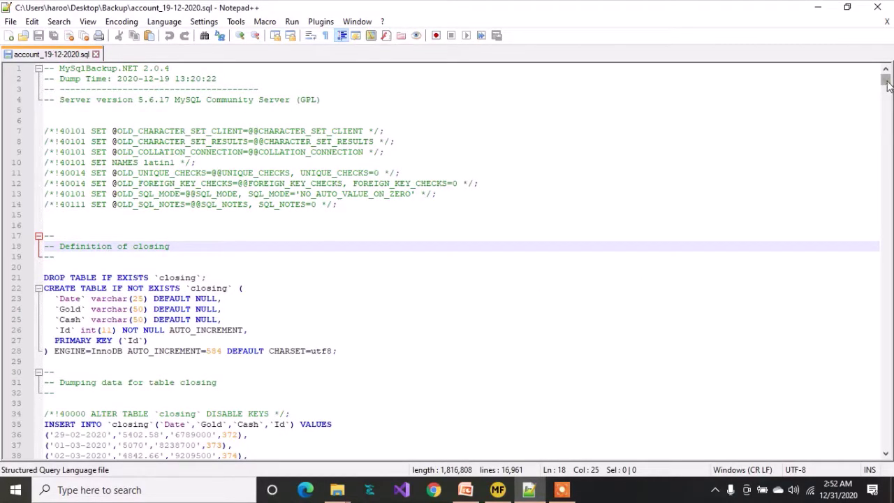
Search the account_19-12-2020.sql dump for "Create Table" to locate the user_roles table definition.
{"action": "left_click_drag", "start_coordinate": [886, 80], "coordinate": [888, 347]}
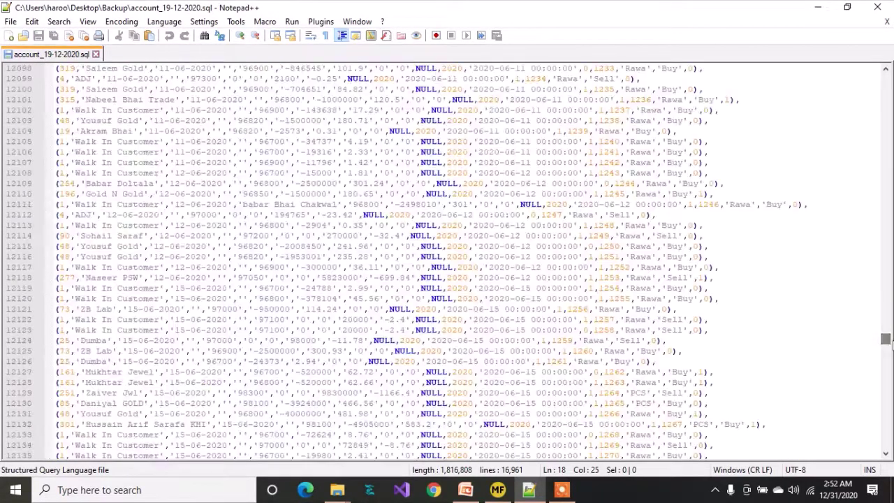
{"action": "left_click", "coordinate": [889, 315]}
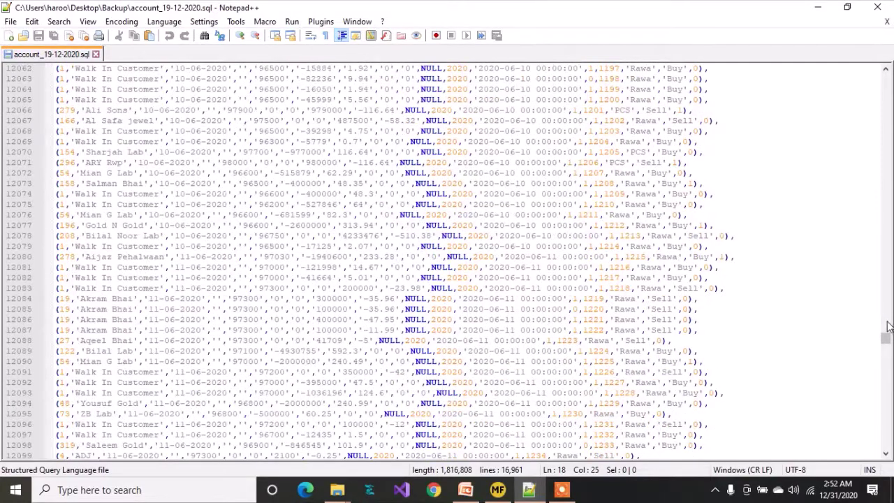
{"action": "key", "text": "ctrl+f"}
{"action": "type", "text": "Tad"}
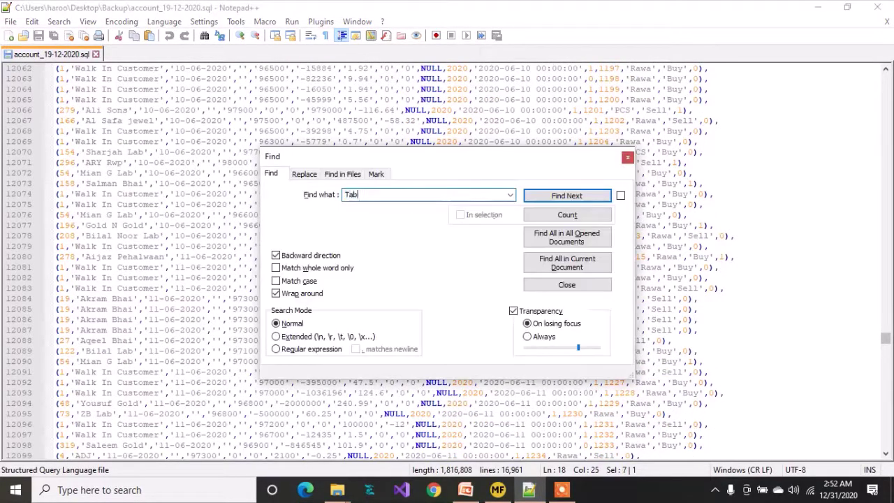
{"action": "key", "text": "BackSpace"}
{"action": "key", "text": "BackSpace"}
{"action": "key", "text": "BackSpace"}
{"action": "type", "text": "Create Table"}
{"action": "key", "text": "Return"}
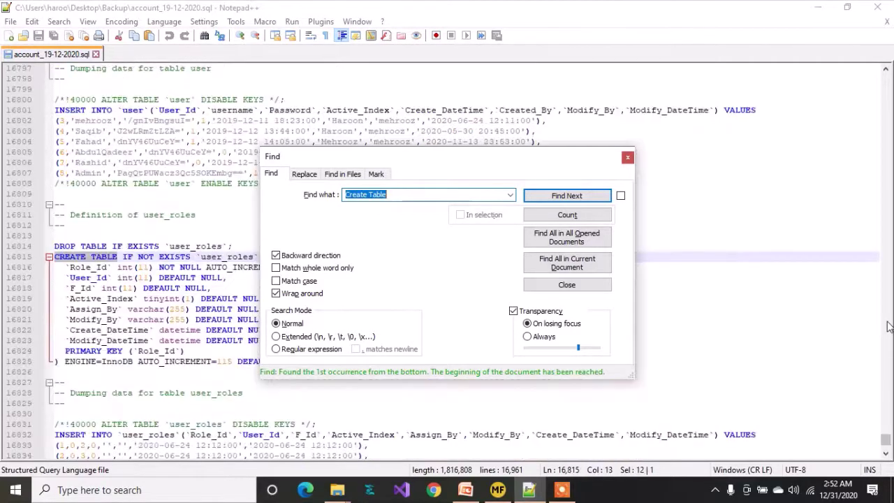
{"action": "left_click", "coordinate": [627, 157]}
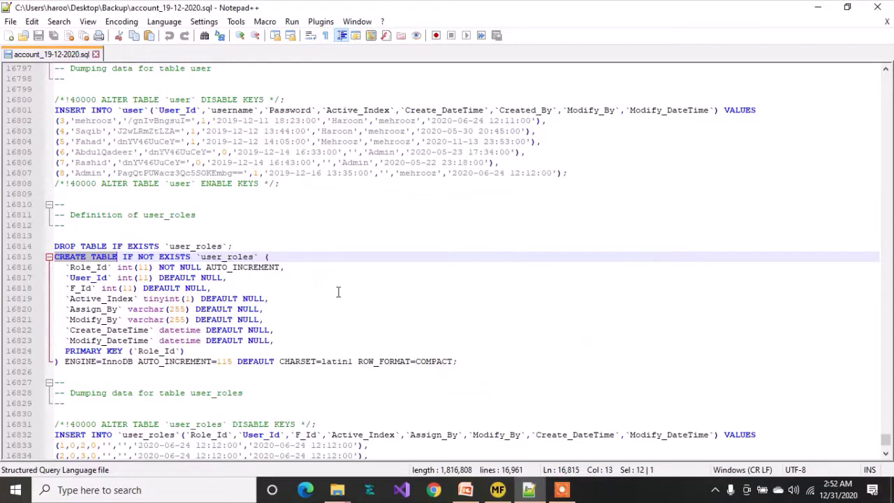
Copy the full user_roles CREATE TABLE statement from the dump into the account database's SQL editor in MySQL-Front.
{"action": "left_click", "coordinate": [231, 258]}
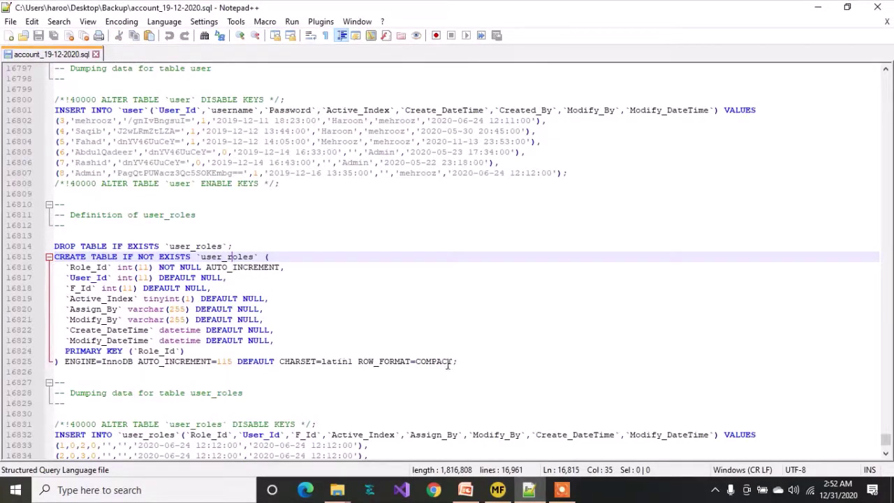
{"action": "left_click_drag", "start_coordinate": [455, 362], "coordinate": [58, 261]}
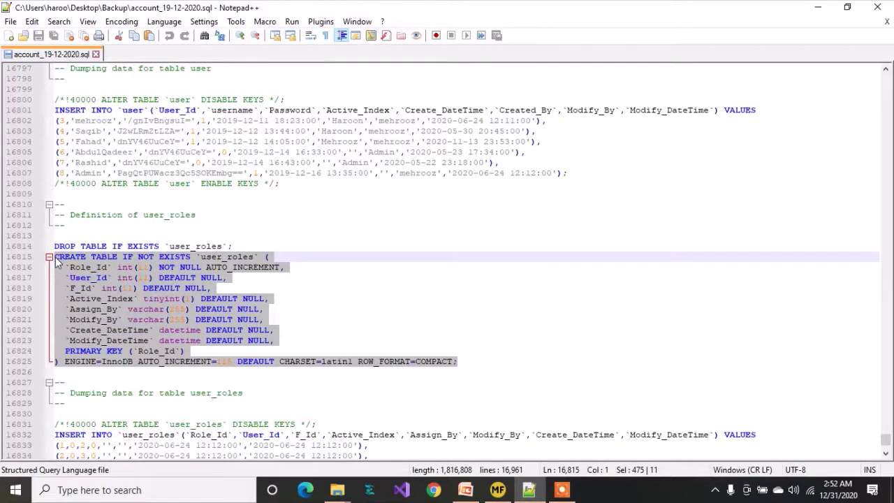
{"action": "left_click", "coordinate": [498, 489]}
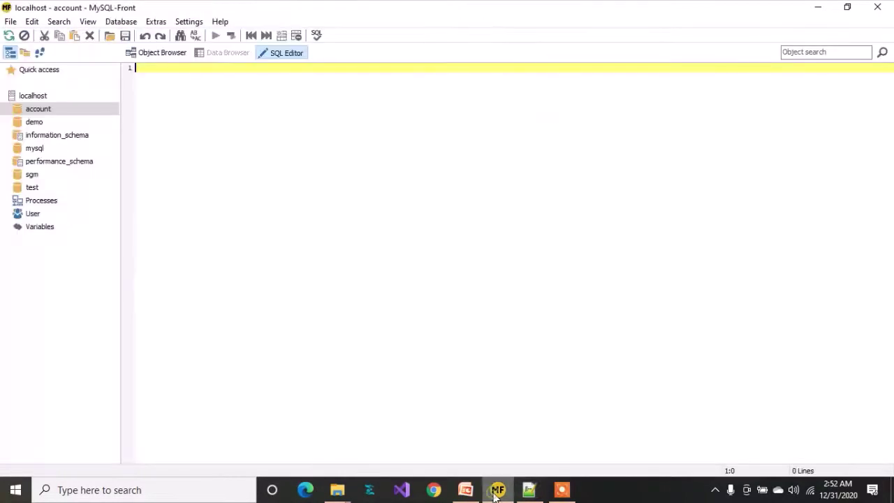
{"action": "left_click", "coordinate": [365, 226]}
{"action": "type", "text": "CREATE TABLE IF NOT EXISTS `user_roles` (   `Role_Id` int(11) NOT NULL AUTO_INCREMENT,   `User_Id` int(11) DEFAULT NULL,   `F_Id` int(11) DEFAULT NULL,   `Active_Index` tinyint(1) DEFAULT NULL,   `Assign_By` varchar(255) DEFAULT NULL,   `Modify_By` varchar(255) DEFAULT NULL,   `Create_DateTime` datetime DEFAULT NULL,   `Modify_DateTime` datetime DEFAULT NULL,   PRIMARY KEY (`Role_Id`) ) ENGINE=InnoDB AUTO_INCREMENT=115 DEFAULT CHARSET=latin1 ROW_FORMAT=COMPACT;"}
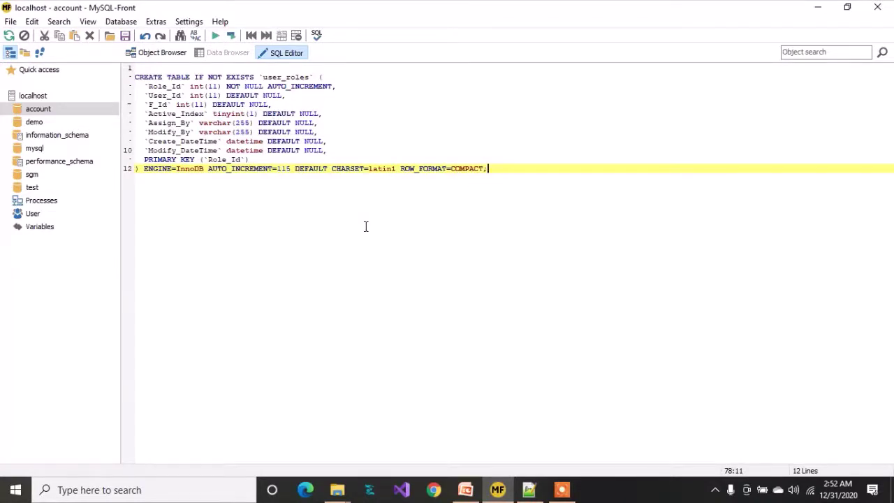
Run the CREATE TABLE statement for user_roles and expand the account database to list its tables.
{"action": "left_click", "coordinate": [217, 36]}
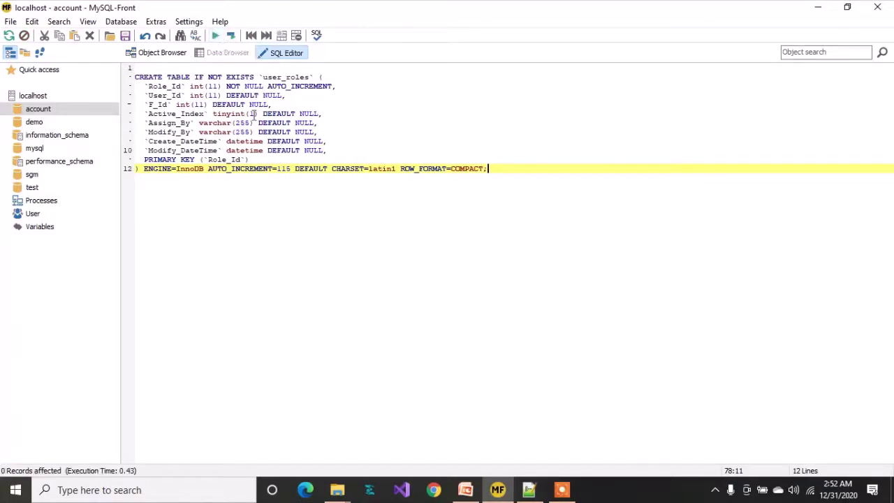
{"action": "left_click", "coordinate": [295, 169]}
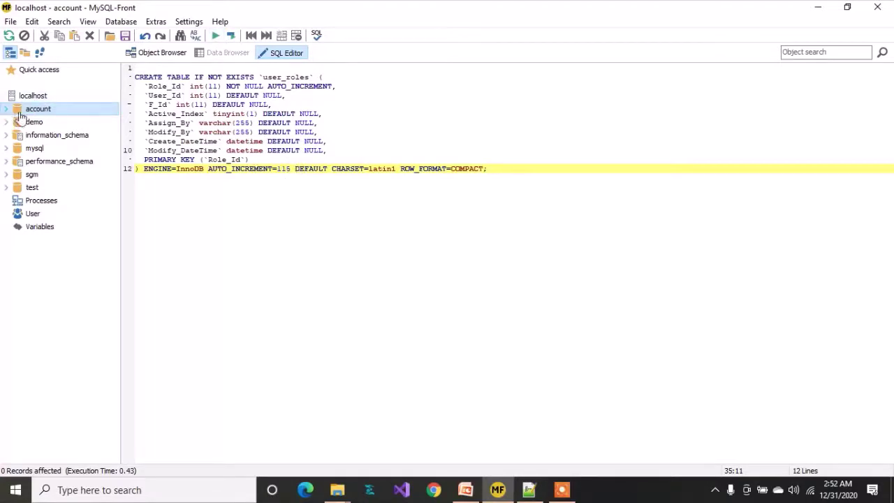
{"action": "left_click", "coordinate": [268, 123]}
{"action": "left_click", "coordinate": [7, 109]}
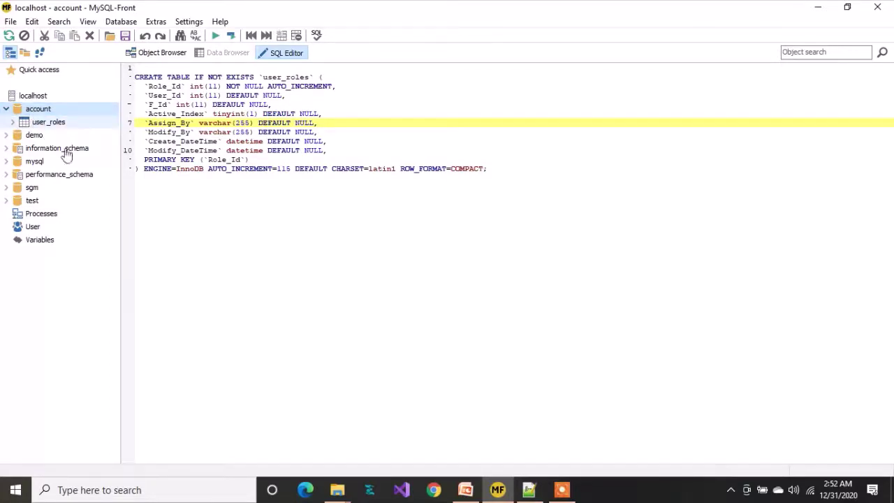
Switch to File Explorer and check the user_roles files in the account folder inside the MySQL data folder.
{"action": "mouse_move", "coordinate": [345, 494]}
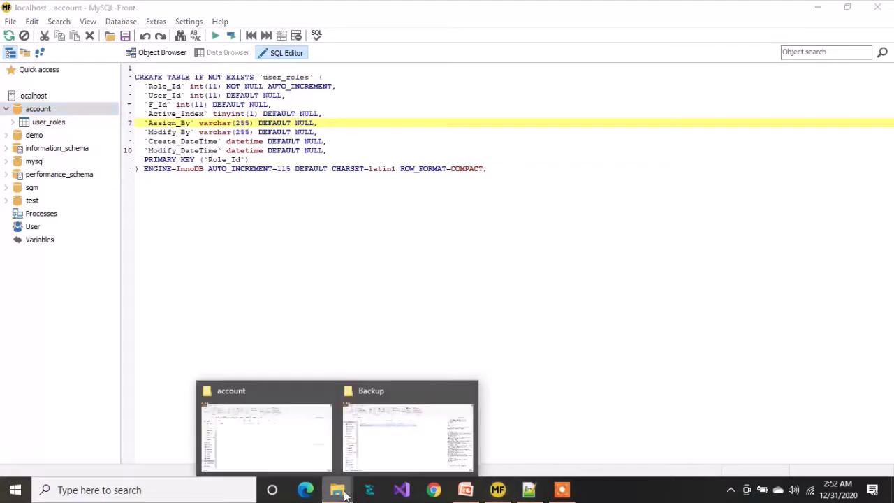
{"action": "left_click", "coordinate": [308, 443]}
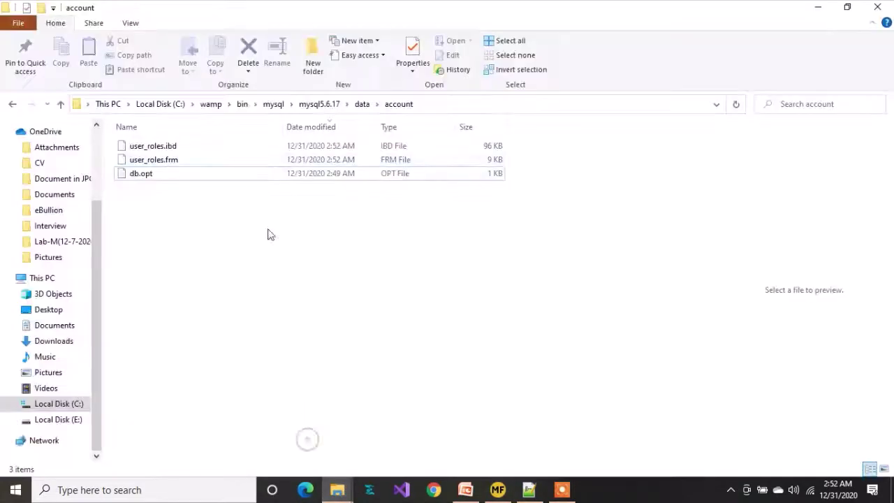
{"action": "left_click", "coordinate": [362, 104]}
{"action": "double_click", "coordinate": [148, 148]}
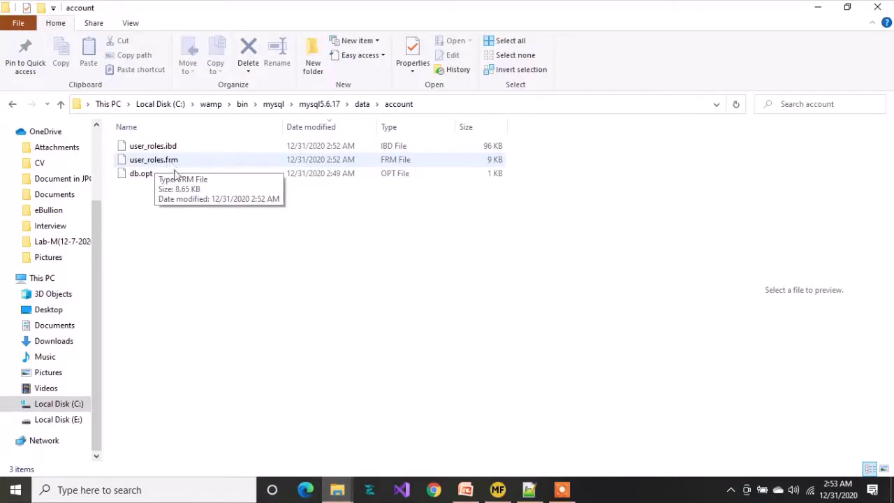
Switch to the PowerPoint slide and review instruction 3 about removing the .ibd file.
{"action": "left_click", "coordinate": [465, 491]}
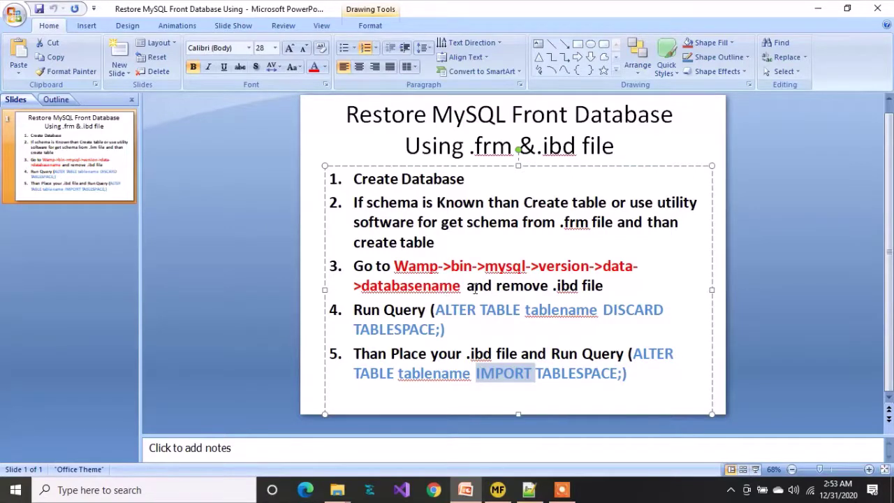
{"action": "double_click", "coordinate": [559, 285]}
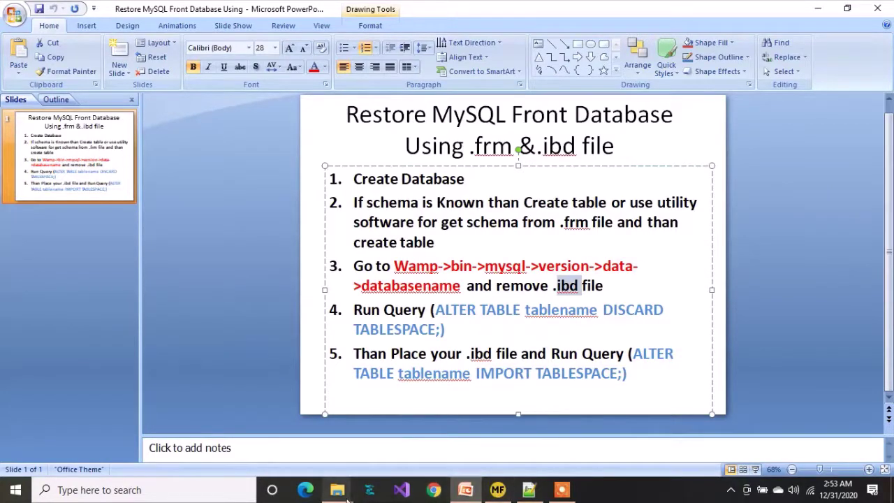
Switch to File Explorer and try to delete user_roles.ibd from the account data folder.
{"action": "mouse_move", "coordinate": [342, 492]}
{"action": "left_click", "coordinate": [287, 431]}
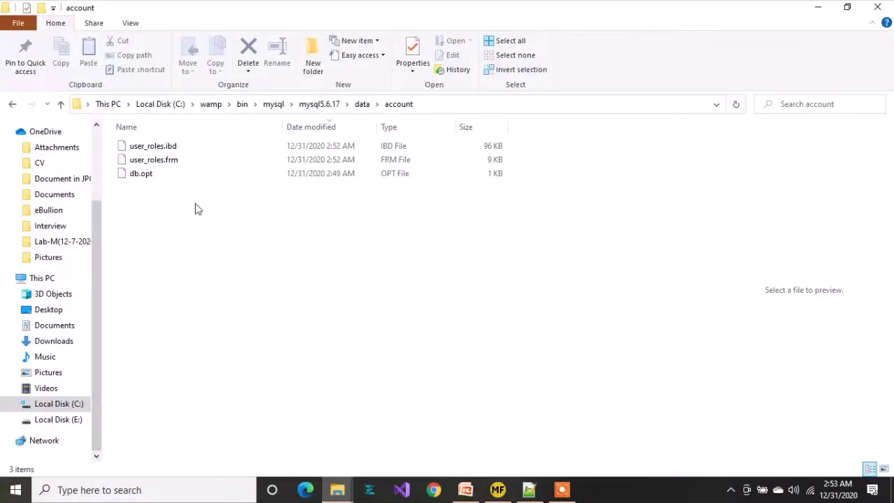
{"action": "right_click", "coordinate": [156, 146]}
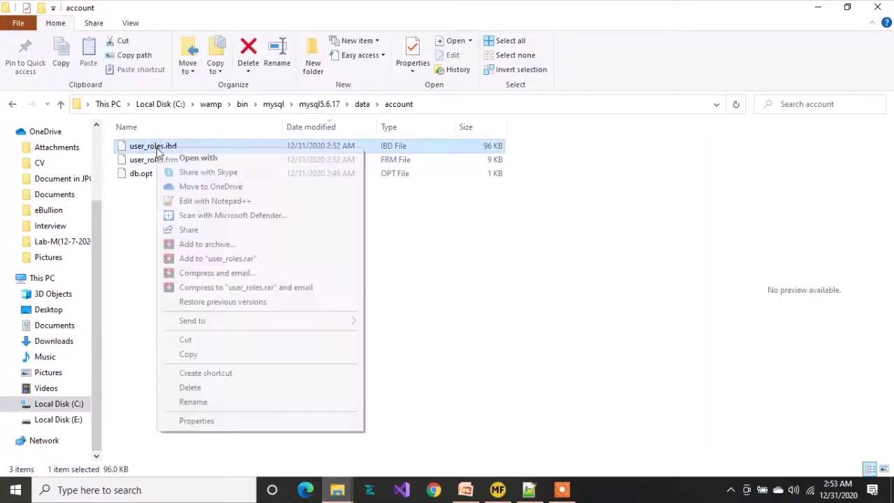
{"action": "left_click", "coordinate": [195, 387]}
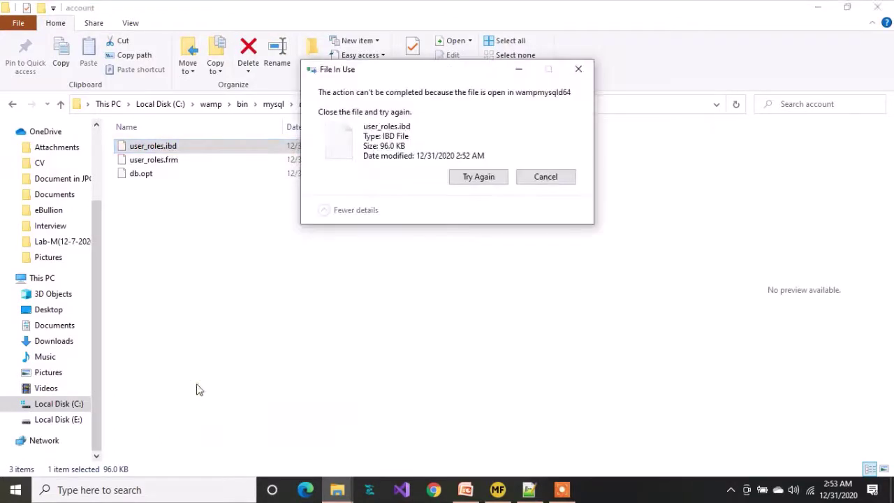
{"action": "left_click", "coordinate": [545, 178]}
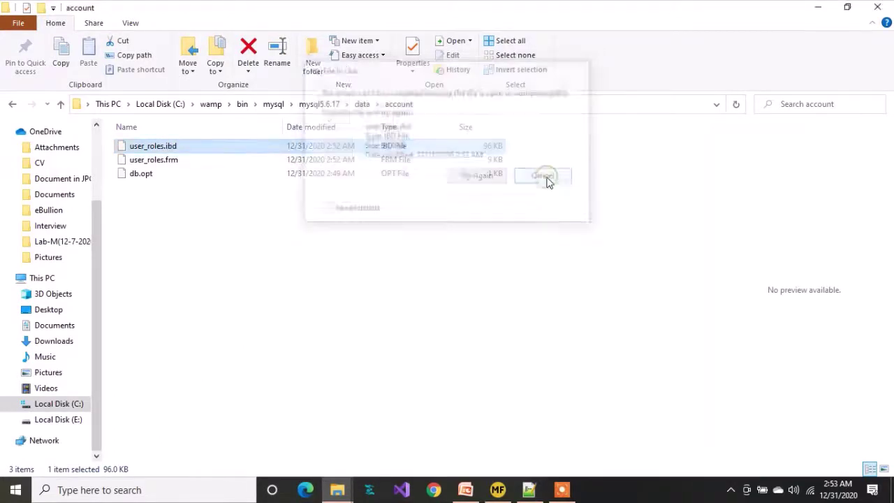
{"action": "right_click", "coordinate": [144, 149]}
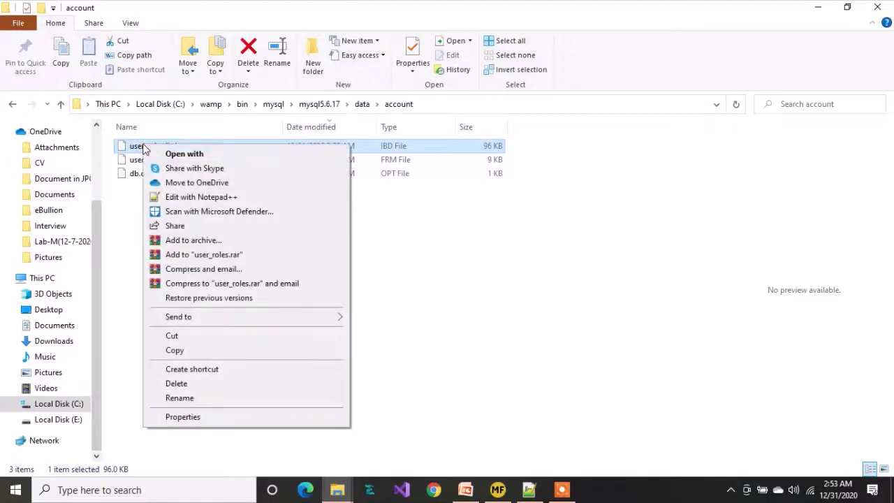
{"action": "left_click", "coordinate": [245, 384]}
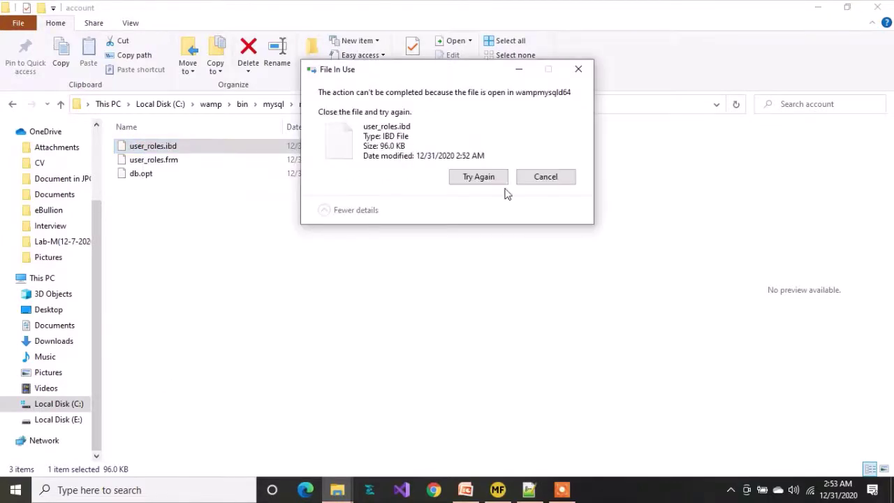
{"action": "left_click", "coordinate": [545, 177]}
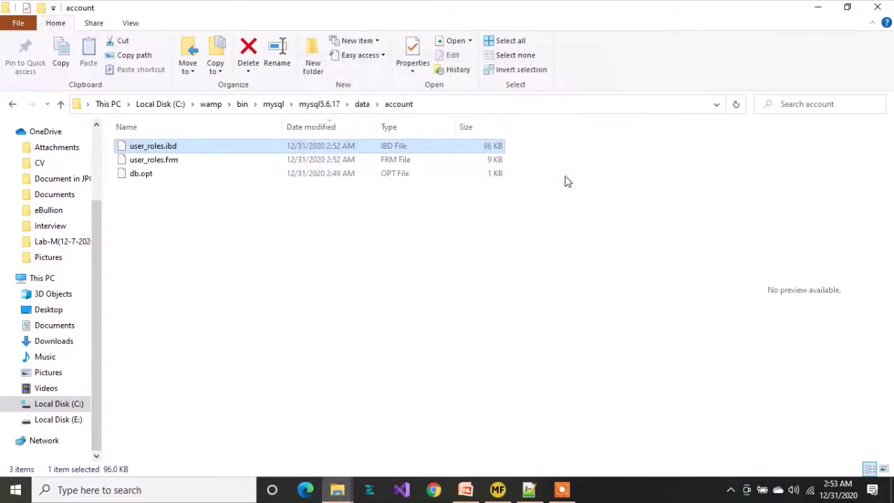
Switch to MySQL-Front, view the records of the user_roles table, and return to the account database's SQL editor.
{"action": "left_click", "coordinate": [362, 105]}
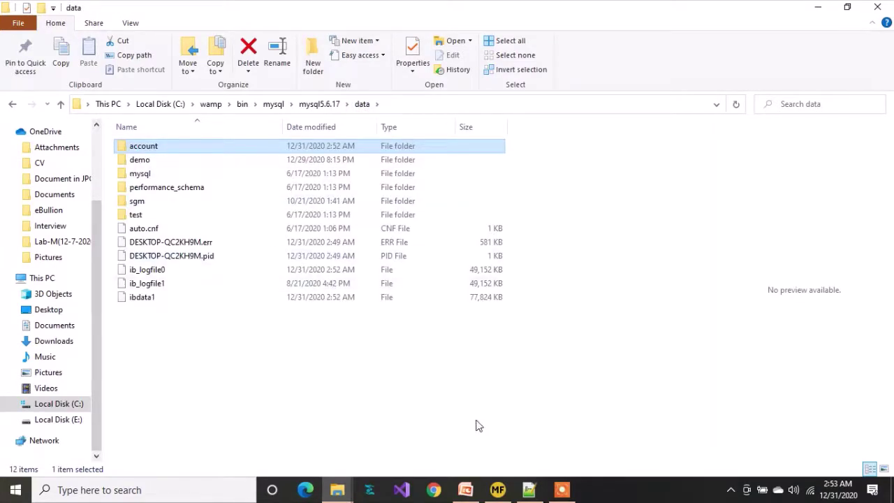
{"action": "left_click", "coordinate": [497, 490]}
{"action": "left_click", "coordinate": [292, 202]}
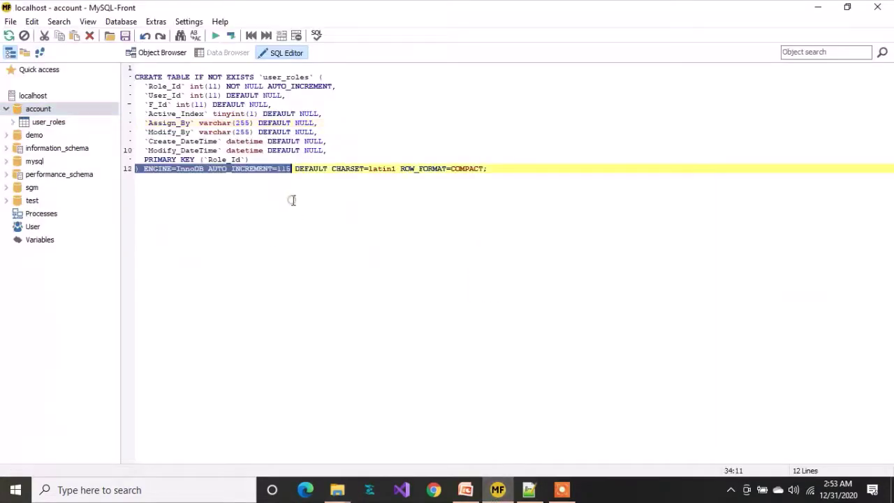
{"action": "left_click", "coordinate": [33, 136]}
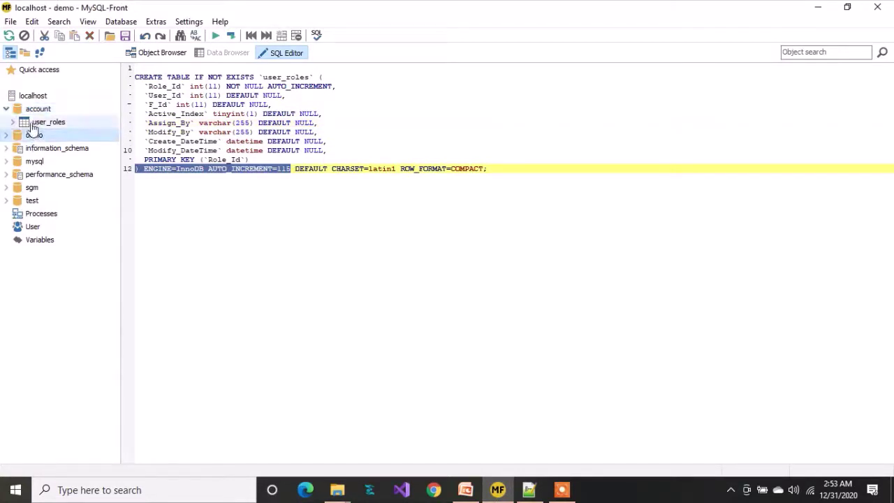
{"action": "left_click", "coordinate": [36, 123]}
{"action": "left_click", "coordinate": [230, 57]}
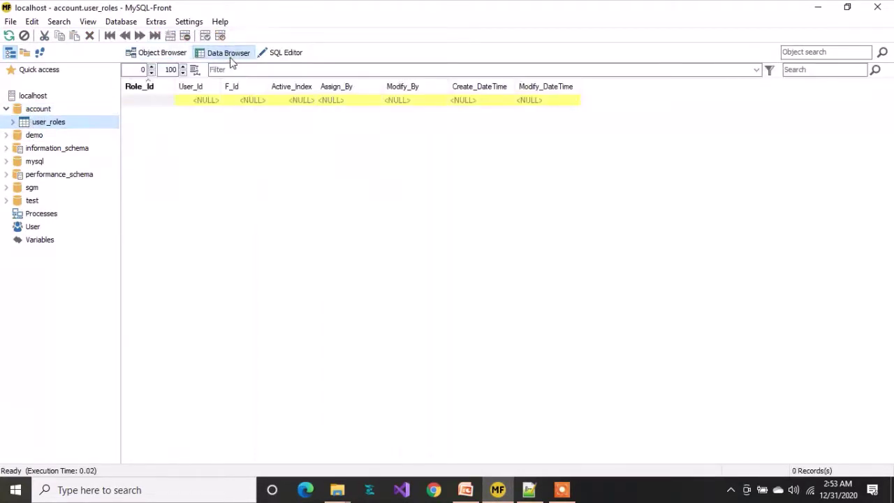
{"action": "left_click", "coordinate": [280, 54]}
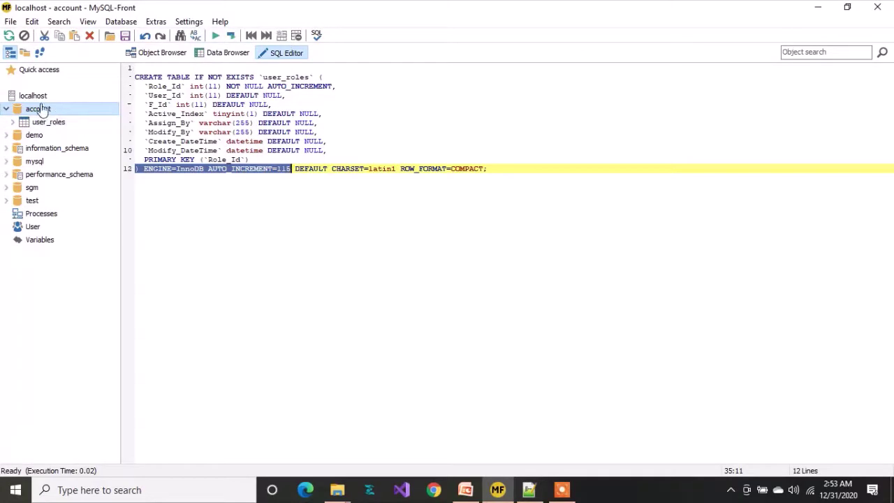
Switch to the Backup folder window in File Explorer and close it.
{"action": "mouse_move", "coordinate": [337, 490]}
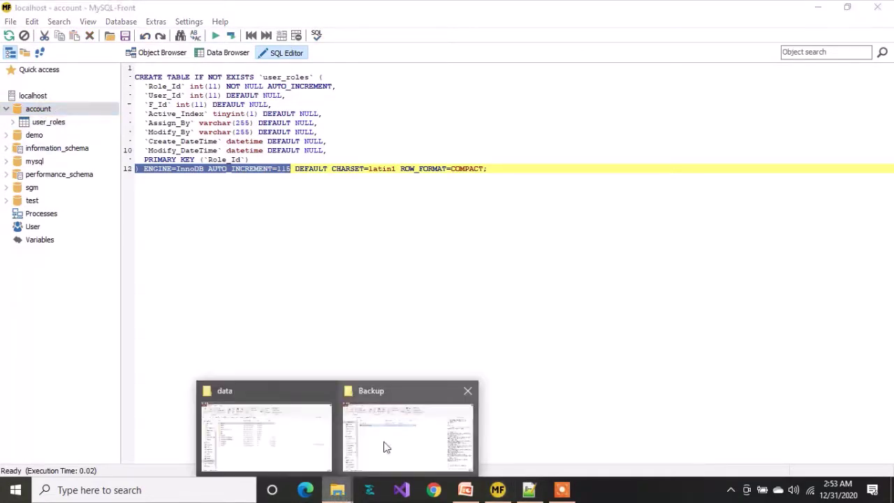
{"action": "left_click", "coordinate": [386, 442]}
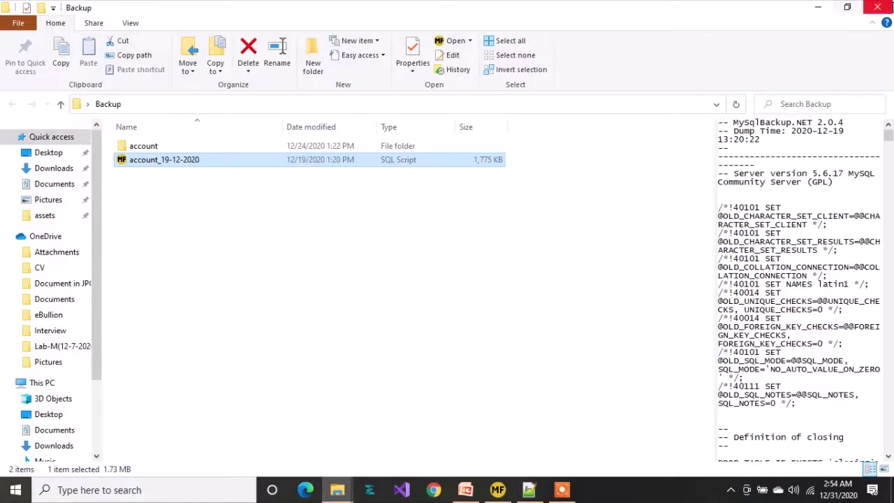
{"action": "left_click", "coordinate": [877, 7]}
Open the account folder inside the MySQL data folder and try again to delete user_roles.ibd.
{"action": "left_click", "coordinate": [349, 490]}
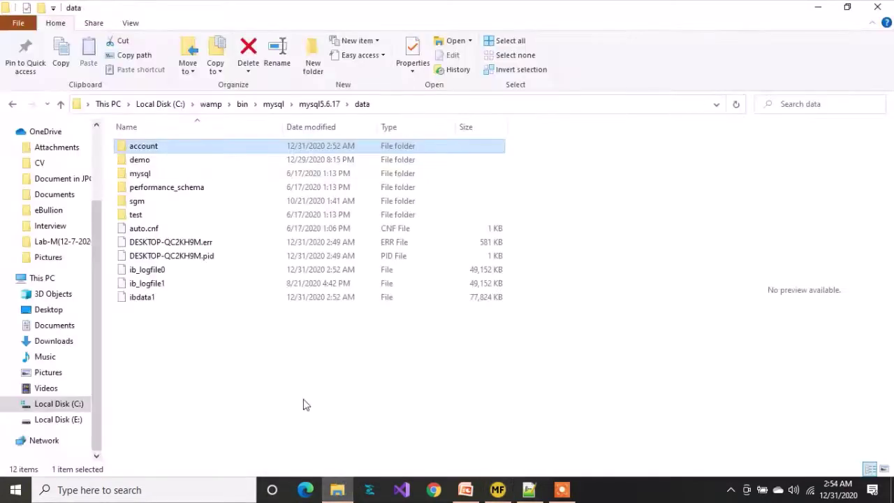
{"action": "double_click", "coordinate": [143, 149]}
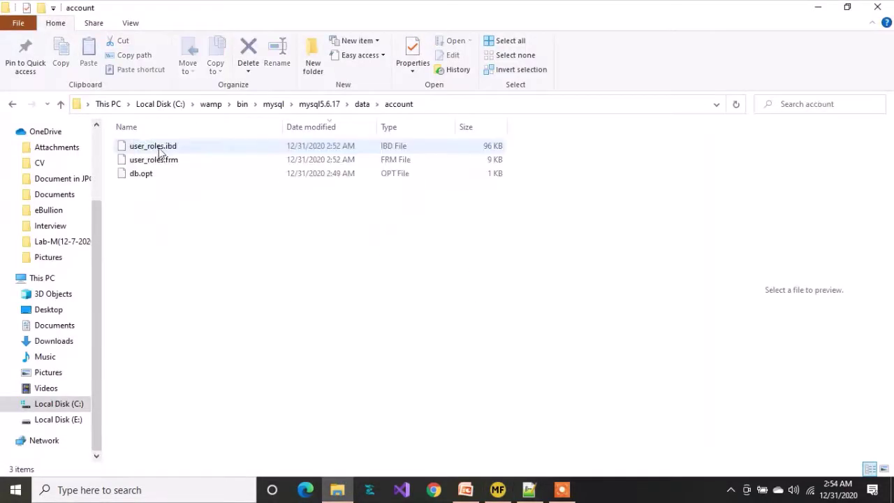
{"action": "left_click", "coordinate": [152, 147]}
{"action": "right_click", "coordinate": [151, 146]}
{"action": "left_click", "coordinate": [193, 387]}
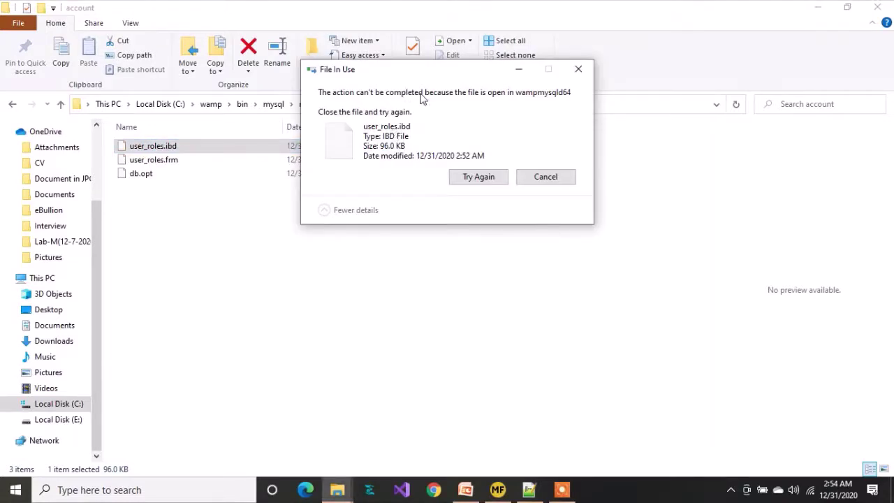
{"action": "left_click", "coordinate": [578, 70]}
Open Resource Monitor and search the associated handles for "account".
{"action": "key", "text": "super+r"}
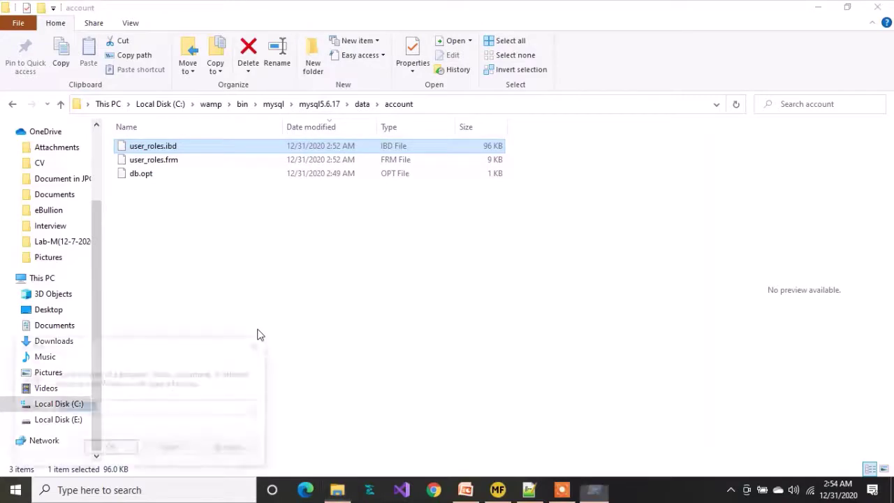
{"action": "key", "text": "Return"}
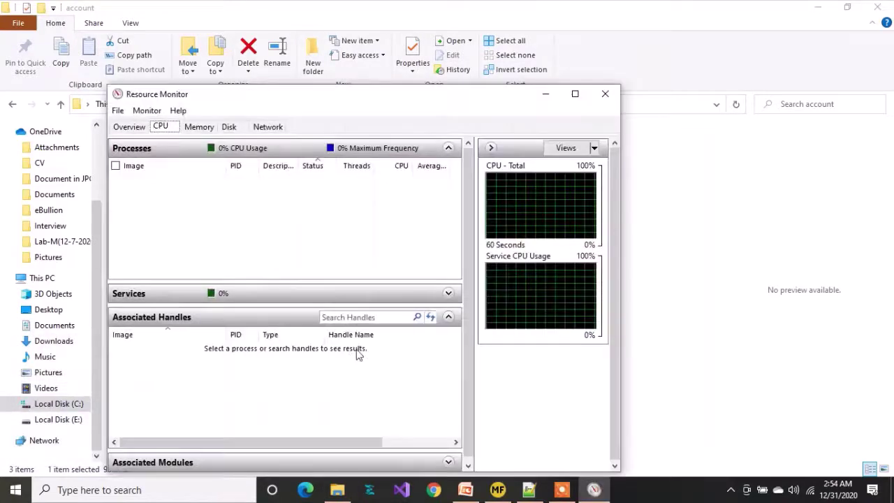
{"action": "left_click", "coordinate": [347, 318]}
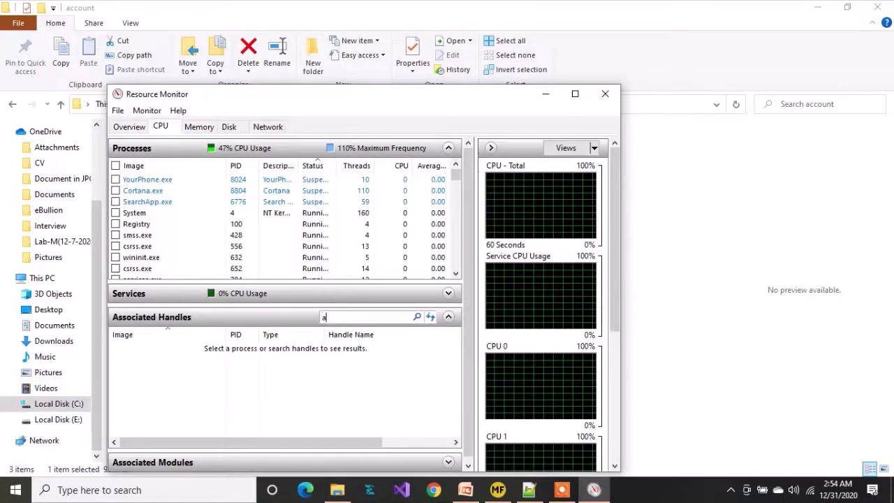
{"action": "type", "text": "a"}
{"action": "key", "text": "BackSpace"}
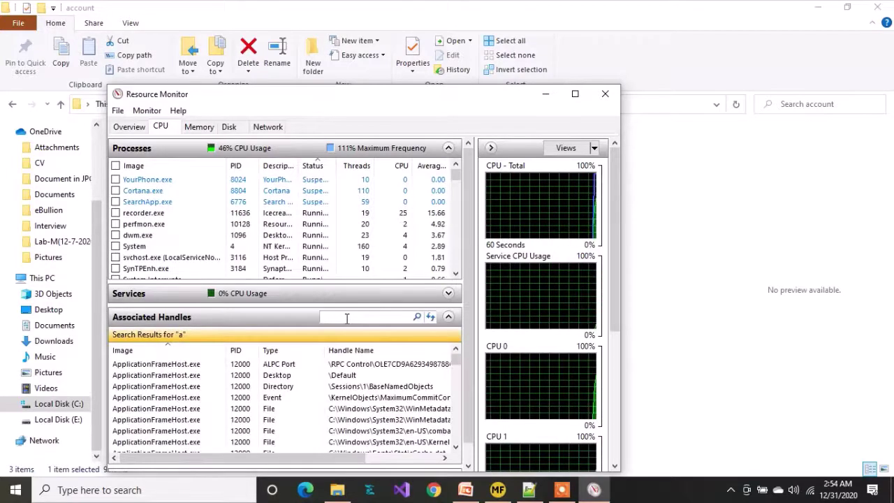
{"action": "type", "text": "use"}
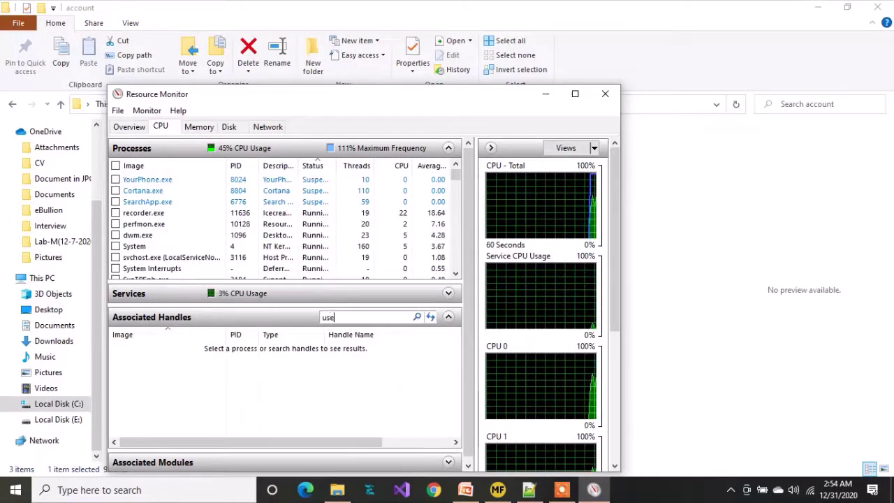
{"action": "type", "text": "r"}
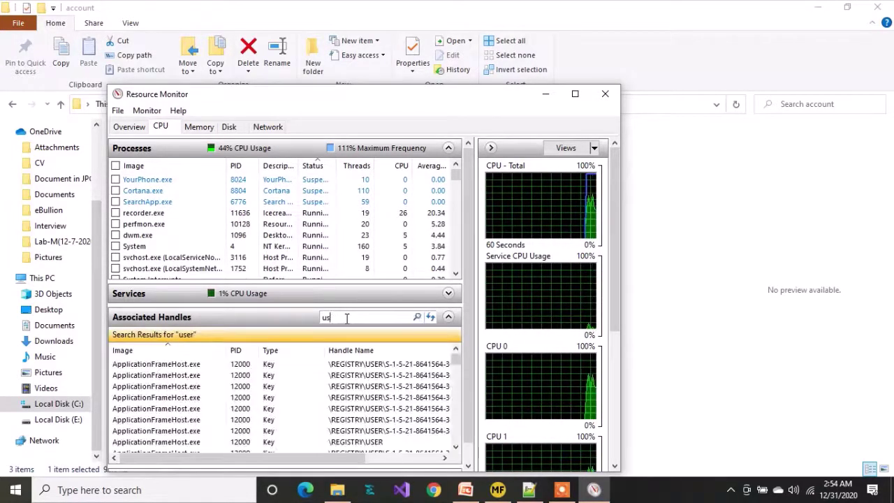
{"action": "key", "text": "BackSpace"}
{"action": "key", "text": "BackSpace"}
{"action": "type", "text": "accoun"}
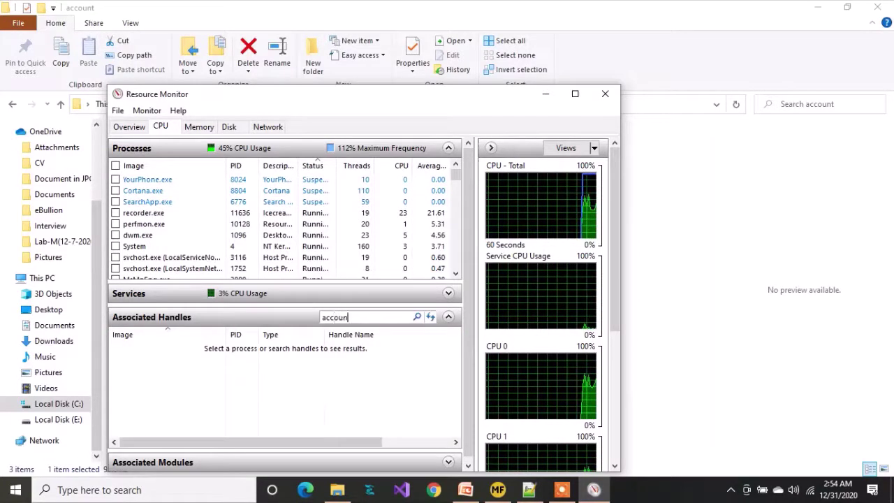
{"action": "type", "text": "t"}
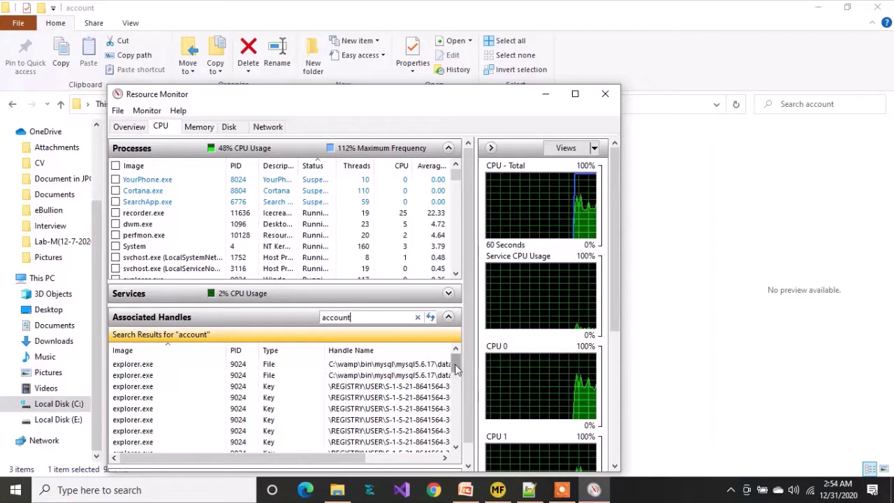
{"action": "left_click", "coordinate": [369, 316]}
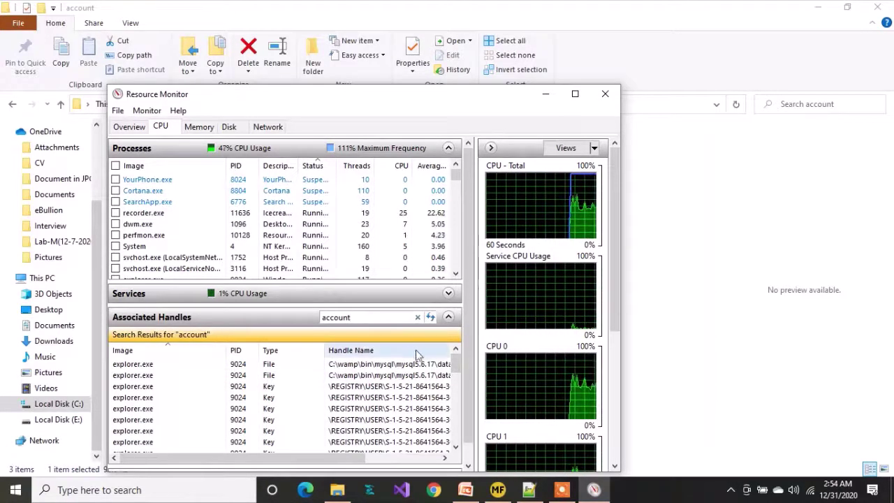
End the mysqld.exe process that holds the account data file open, and close Resource Monitor.
{"action": "left_click_drag", "start_coordinate": [452, 361], "coordinate": [455, 402]}
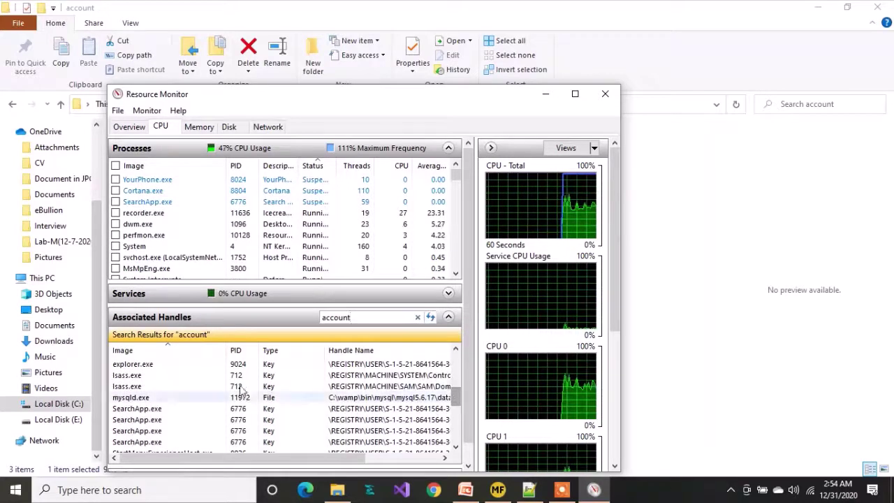
{"action": "right_click", "coordinate": [140, 402]}
{"action": "left_click", "coordinate": [183, 408]}
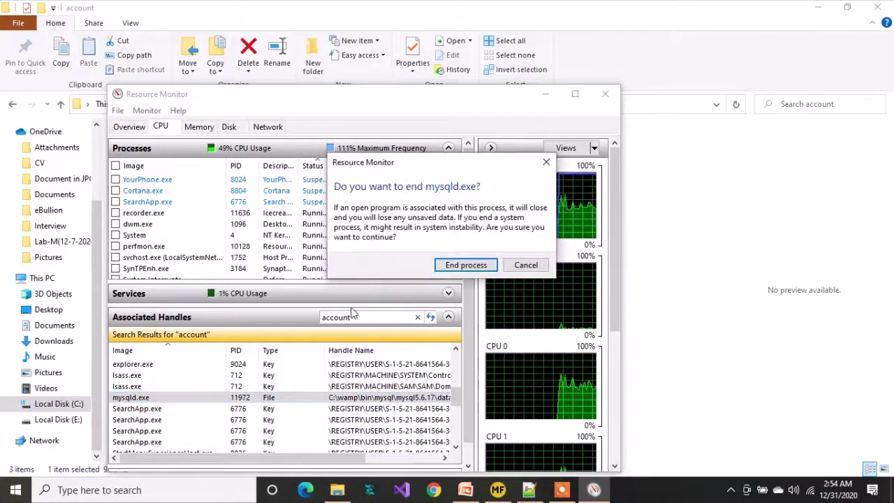
{"action": "left_click", "coordinate": [461, 267]}
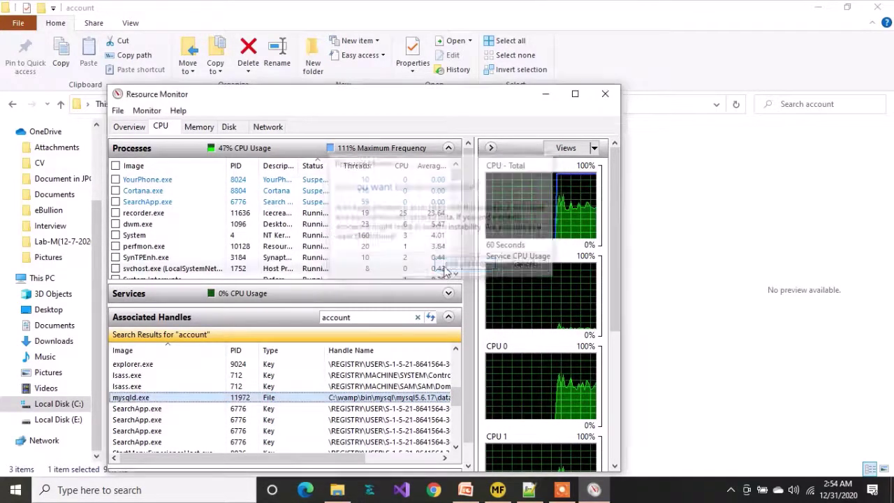
{"action": "left_click", "coordinate": [607, 98]}
Delete user_roles.ibd from the account data folder and refresh the folder.
{"action": "left_click", "coordinate": [216, 253]}
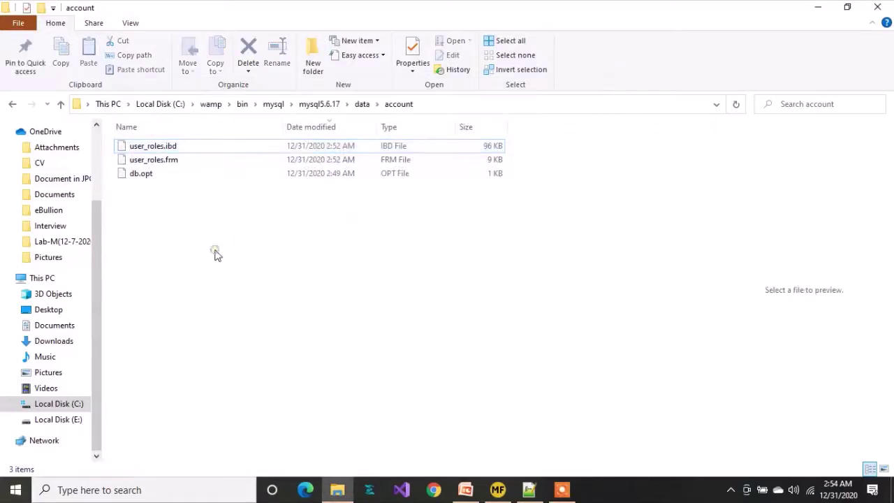
{"action": "right_click", "coordinate": [153, 148]}
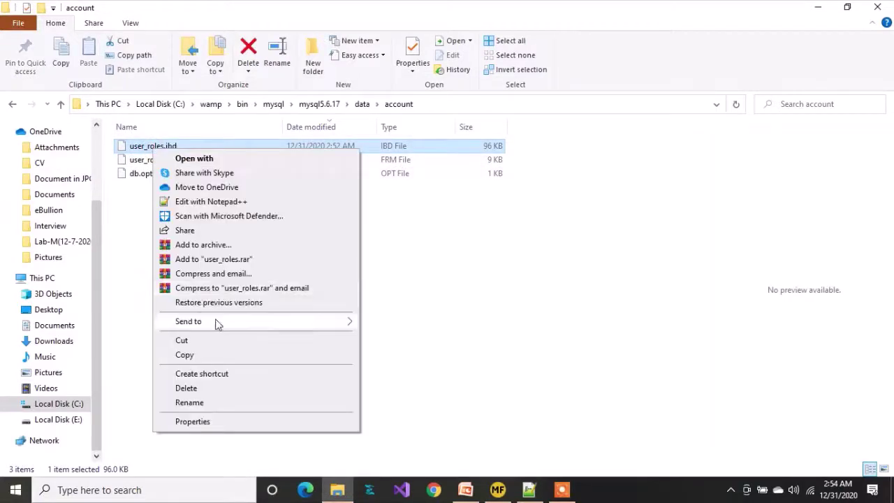
{"action": "left_click", "coordinate": [187, 388]}
{"action": "right_click", "coordinate": [252, 321]}
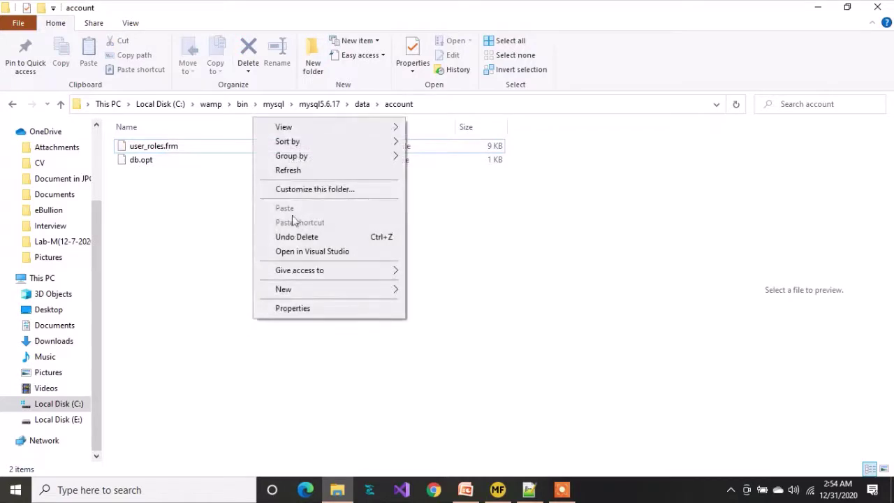
{"action": "left_click", "coordinate": [291, 172]}
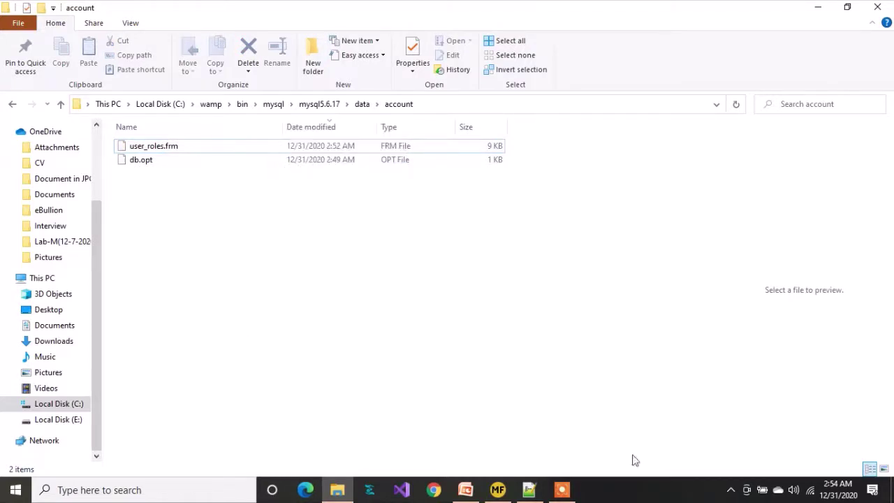
Start the MySQL service again through WampServer.
{"action": "left_click", "coordinate": [730, 490]}
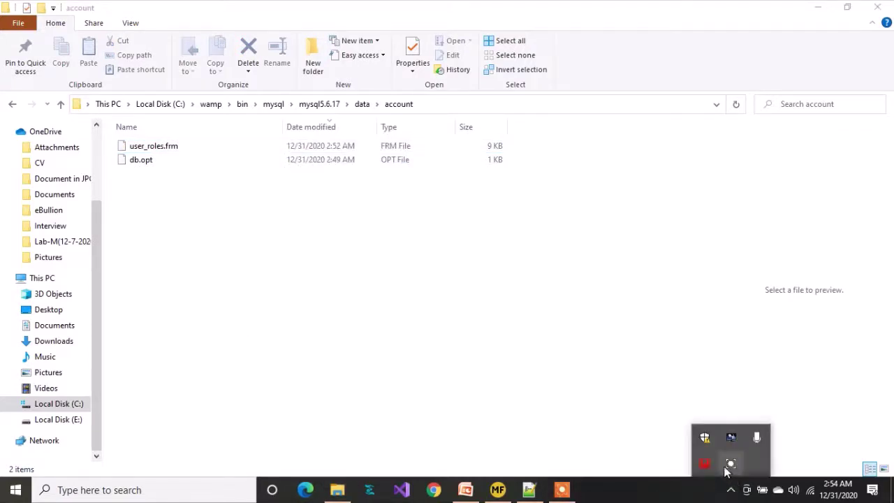
{"action": "right_click", "coordinate": [704, 465]}
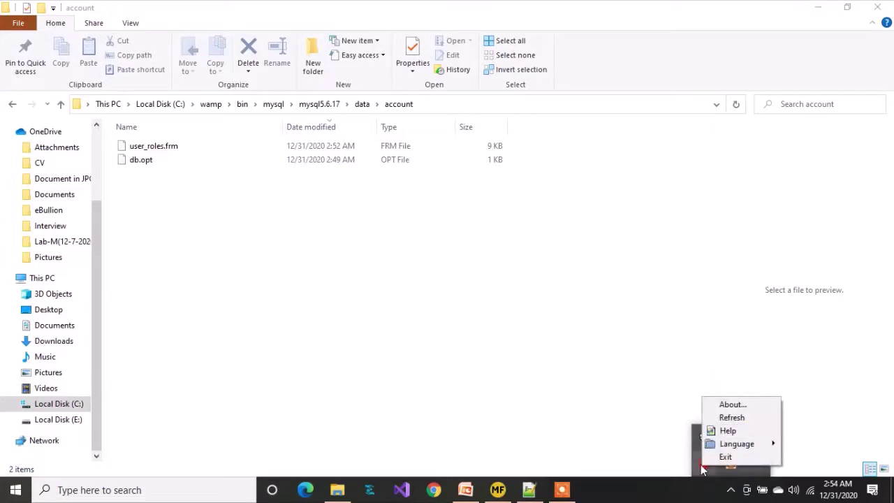
{"action": "left_click", "coordinate": [702, 468]}
{"action": "mouse_move", "coordinate": [749, 366]}
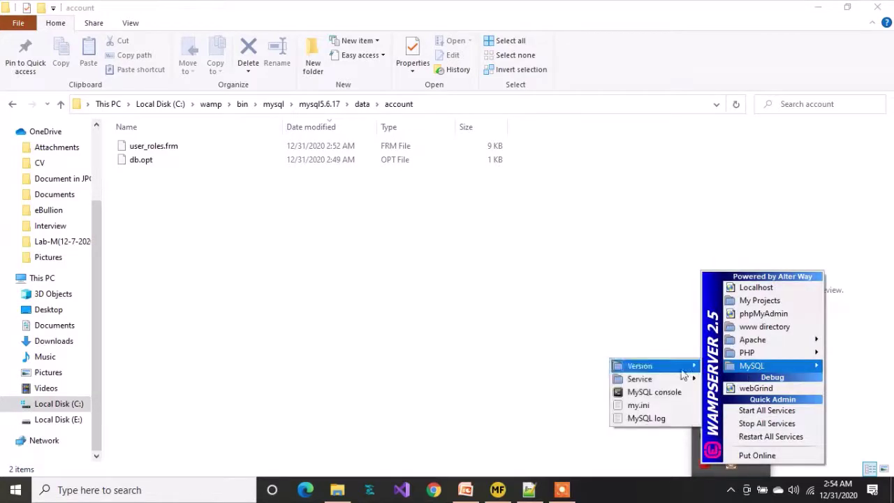
{"action": "mouse_move", "coordinate": [681, 378]}
{"action": "left_click", "coordinate": [712, 388]}
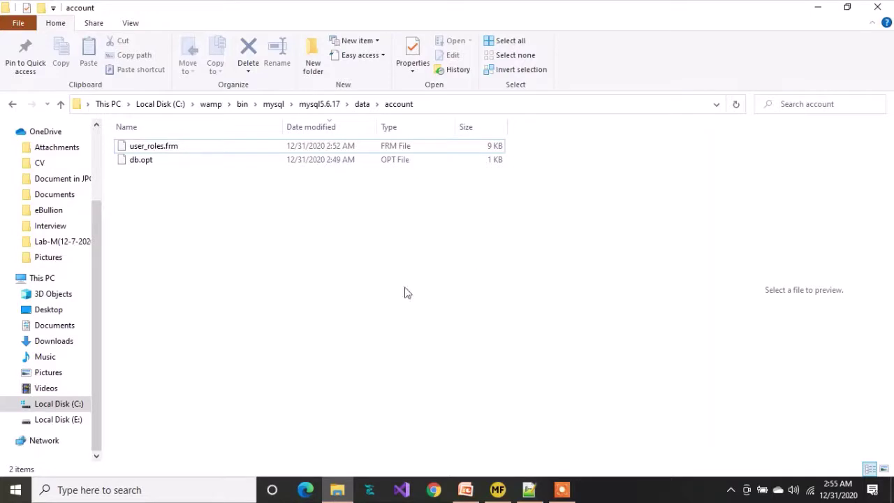
Switch to MySQL-Front to check the account database's tables, and return to the account data folder in File Explorer.
{"action": "left_click", "coordinate": [498, 488]}
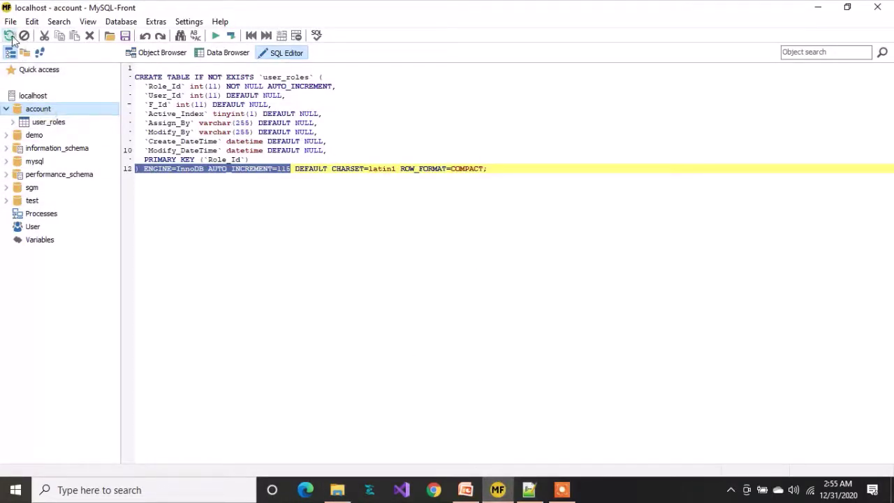
{"action": "left_click", "coordinate": [42, 121]}
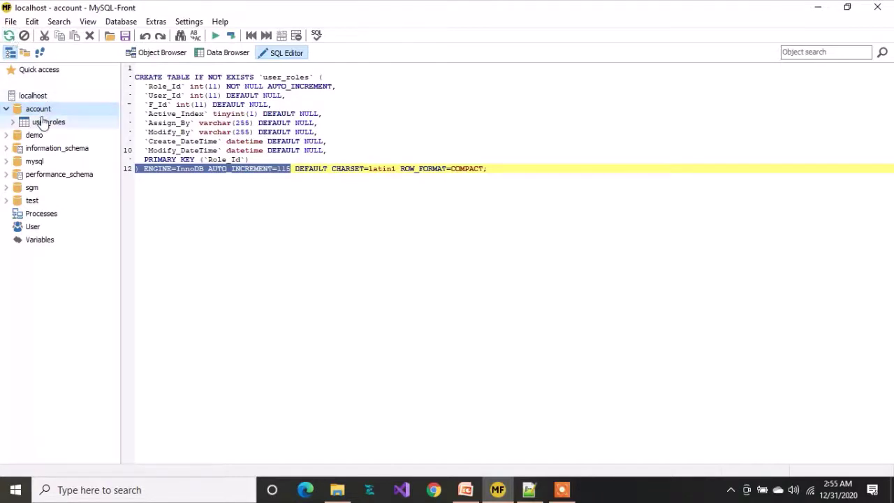
{"action": "left_click", "coordinate": [38, 111]}
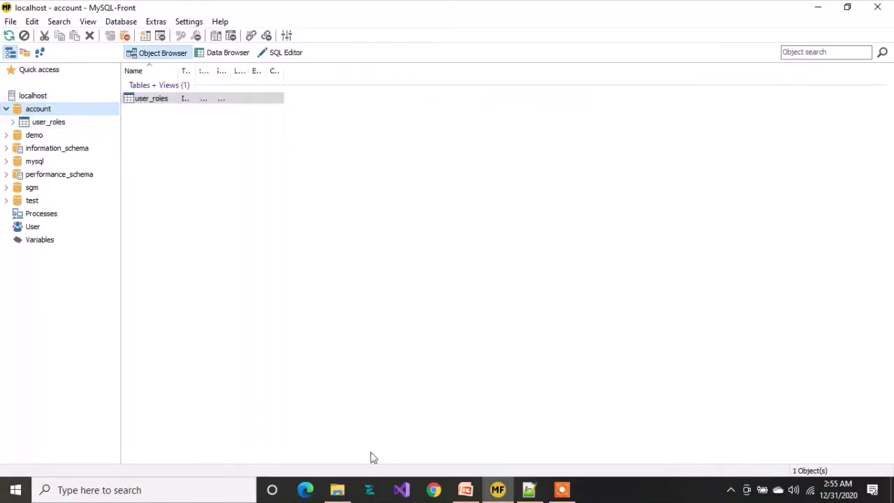
{"action": "left_click", "coordinate": [338, 490]}
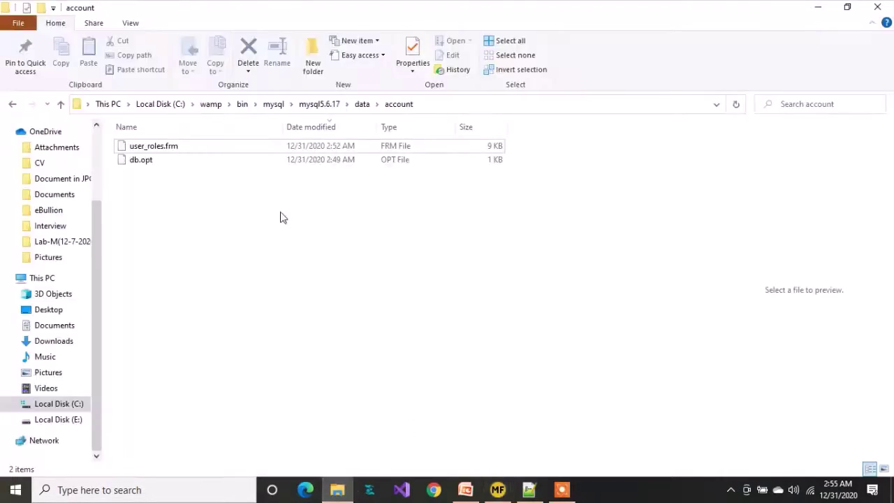
{"action": "left_click", "coordinate": [160, 149]}
Switch to PowerPoint and copy the query ALTER TABLE tablename DISCARD TABLESPACE from instruction 4 on the slide.
{"action": "left_click", "coordinate": [466, 492]}
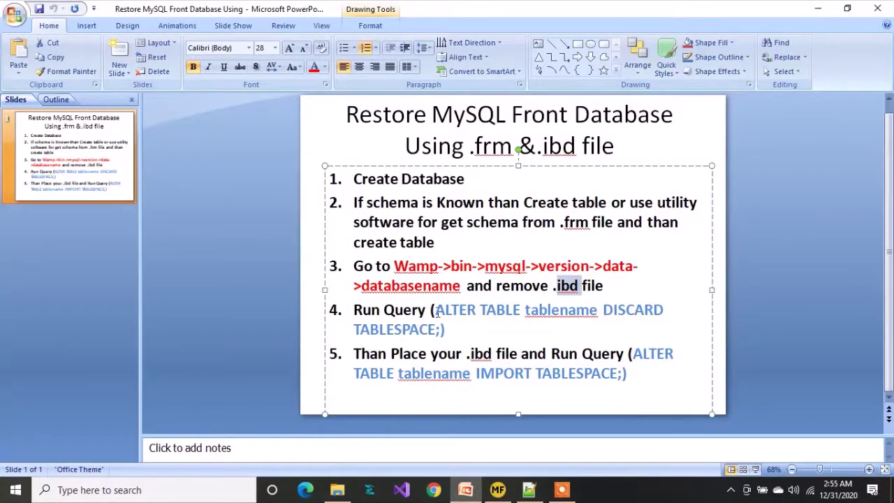
{"action": "left_click_drag", "start_coordinate": [436, 309], "coordinate": [440, 327]}
{"action": "key", "text": "ctrl+c"}
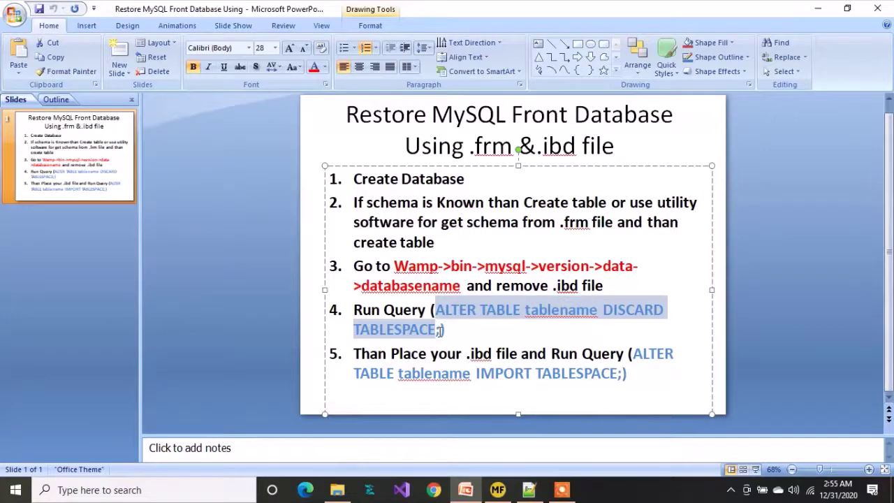
Switch to MySQL-Front and paste the copied query below the CREATE TABLE statement in the account database's SQL editor.
{"action": "key", "text": "alt+Tab"}
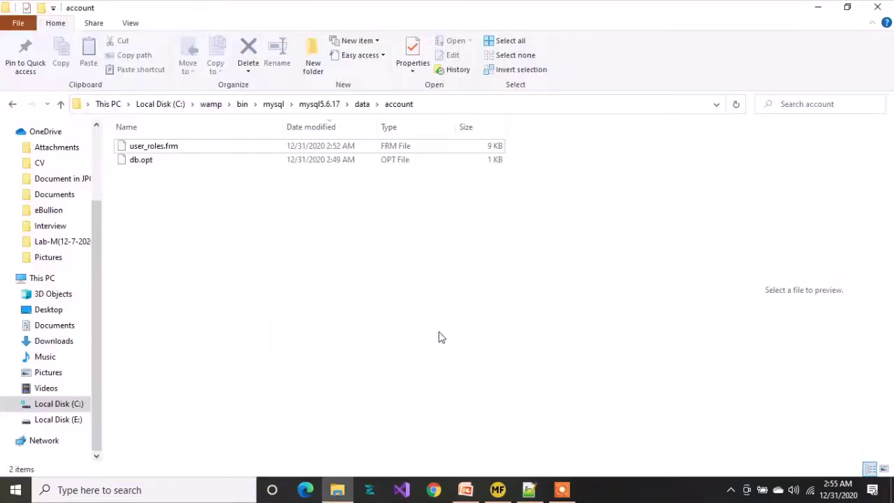
{"action": "left_click", "coordinate": [506, 485]}
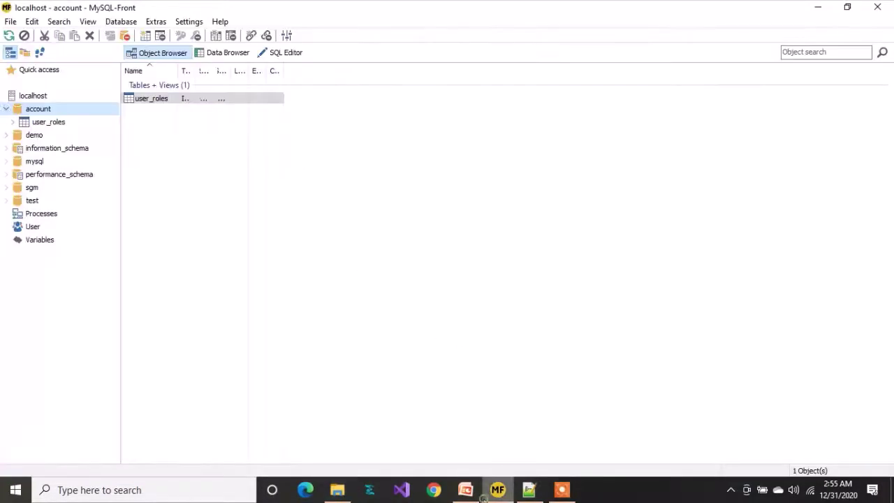
{"action": "left_click", "coordinate": [284, 54]}
{"action": "left_click", "coordinate": [509, 169]}
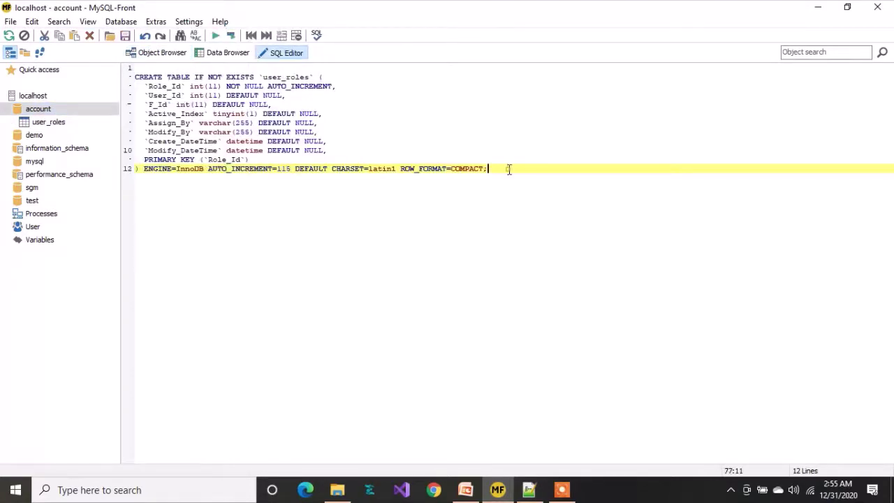
{"action": "key", "text": "Return"}
{"action": "key", "text": "Return"}
{"action": "key", "text": "ctrl+v"}
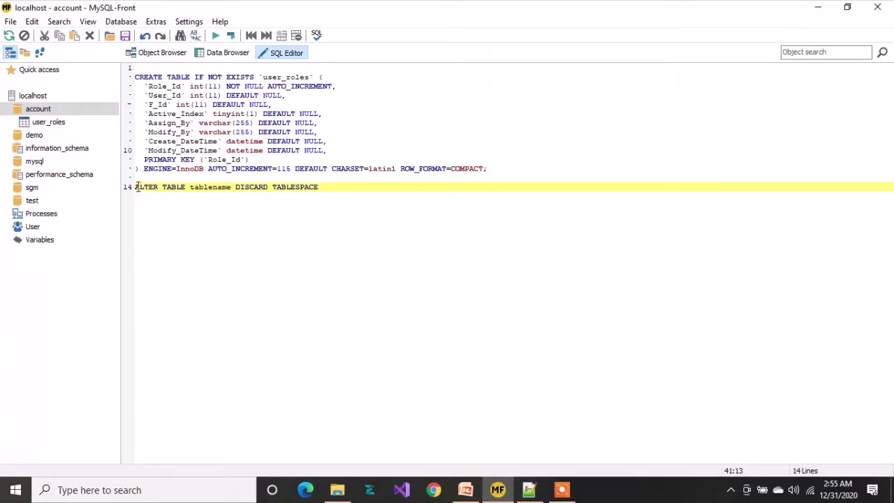
Replace tablename in the ALTER TABLE statement with user_roles, copied from the CREATE TABLE statement.
{"action": "double_click", "coordinate": [199, 188]}
{"action": "double_click", "coordinate": [290, 77]}
{"action": "key", "text": "ctrl+c"}
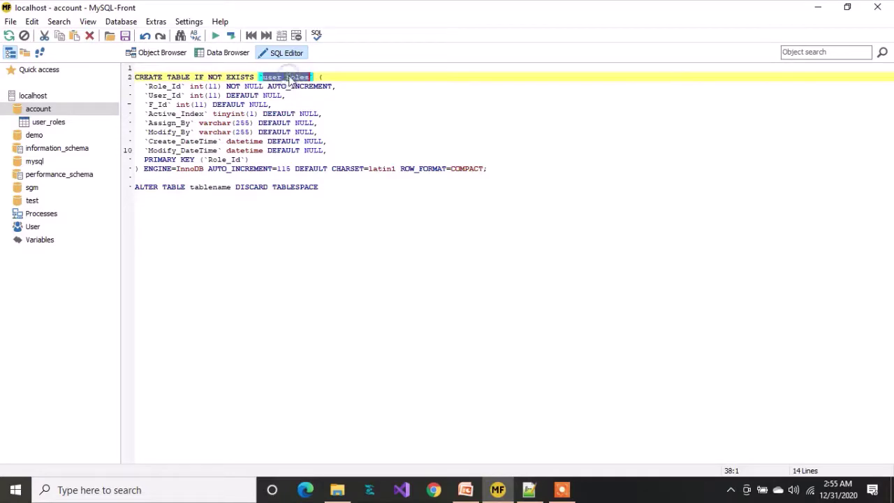
{"action": "double_click", "coordinate": [209, 187]}
{"action": "key", "text": "ctrl+v"}
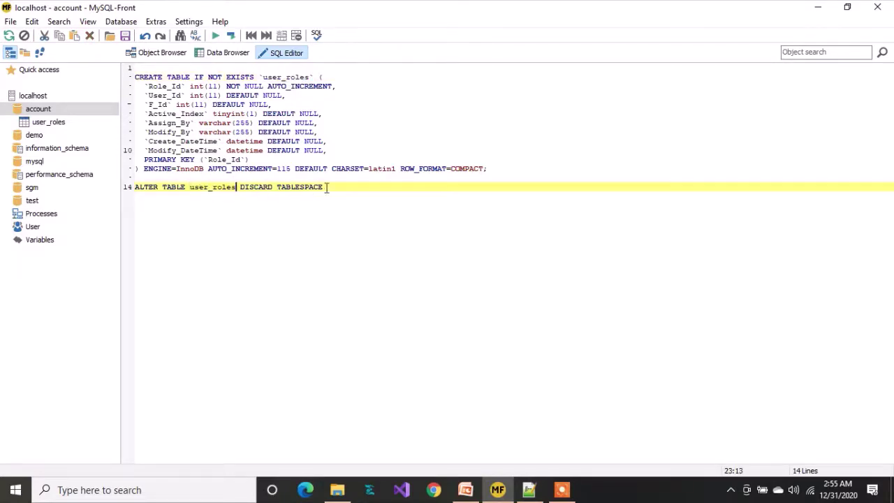
Run only the statement ALTER TABLE user_roles DISCARD TABLESPACE, and switch to the PowerPoint instructions.
{"action": "left_click_drag", "start_coordinate": [328, 187], "coordinate": [137, 184]}
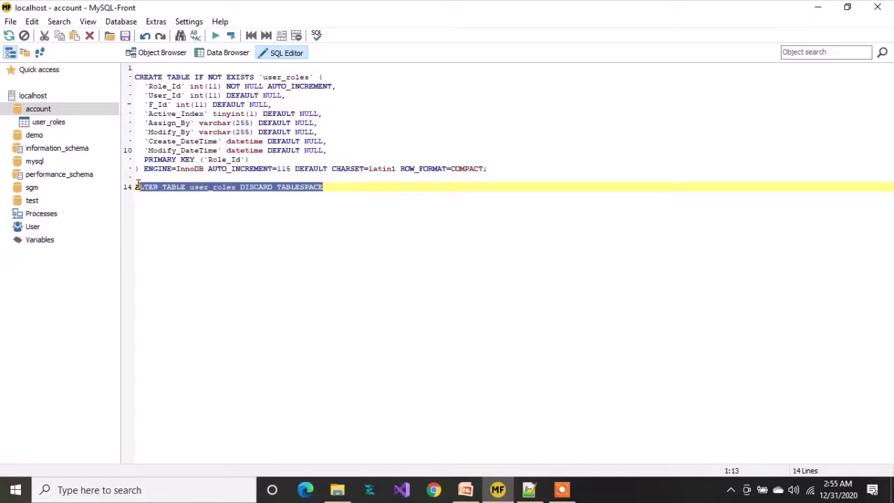
{"action": "left_click", "coordinate": [230, 36]}
{"action": "left_click", "coordinate": [337, 489]}
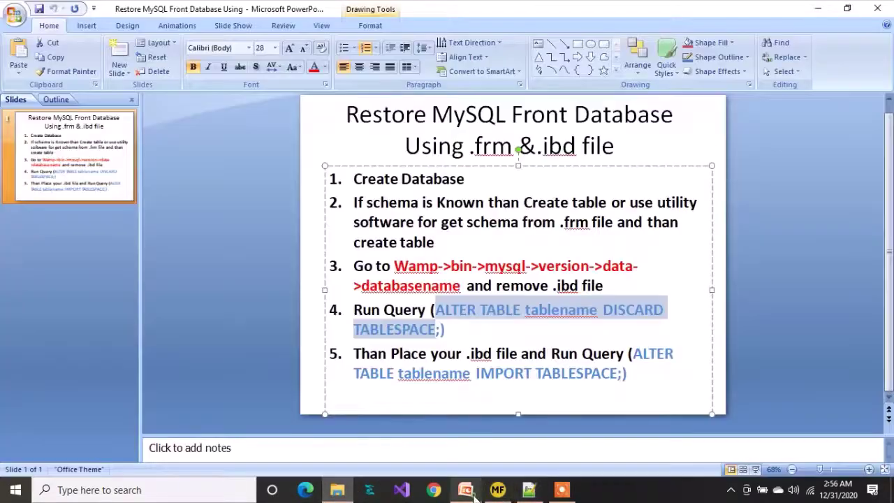
{"action": "left_click", "coordinate": [466, 489]}
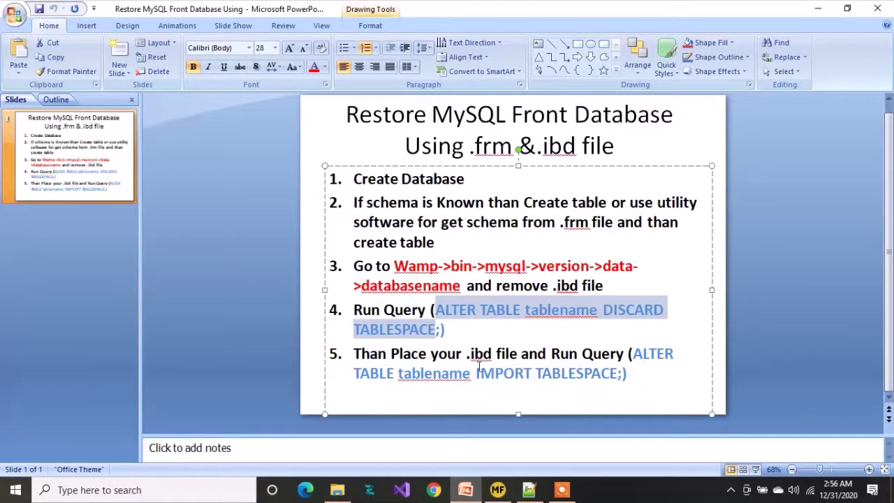
{"action": "left_click", "coordinate": [468, 331]}
{"action": "left_click_drag", "start_coordinate": [457, 331], "coordinate": [358, 202]}
{"action": "left_click", "coordinate": [469, 309]}
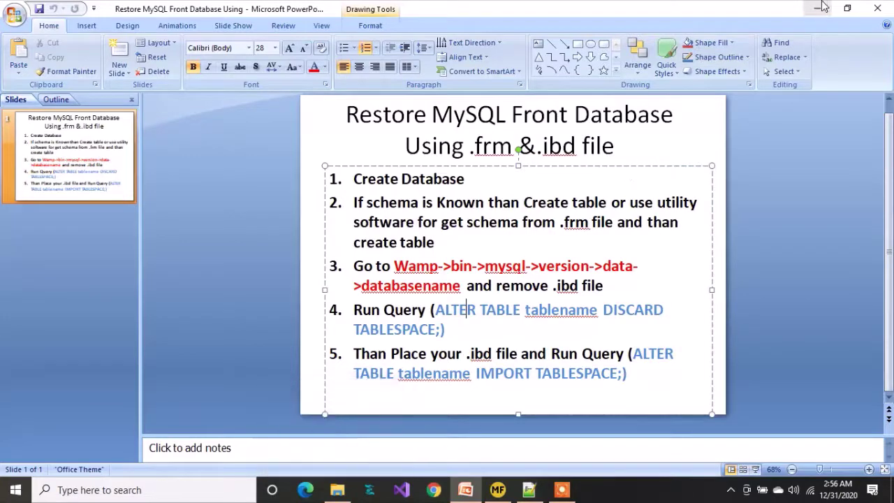
Minimize the open windows to reach the desktop, and open the account folder inside the Backup folder.
{"action": "key", "text": "alt+Tab"}
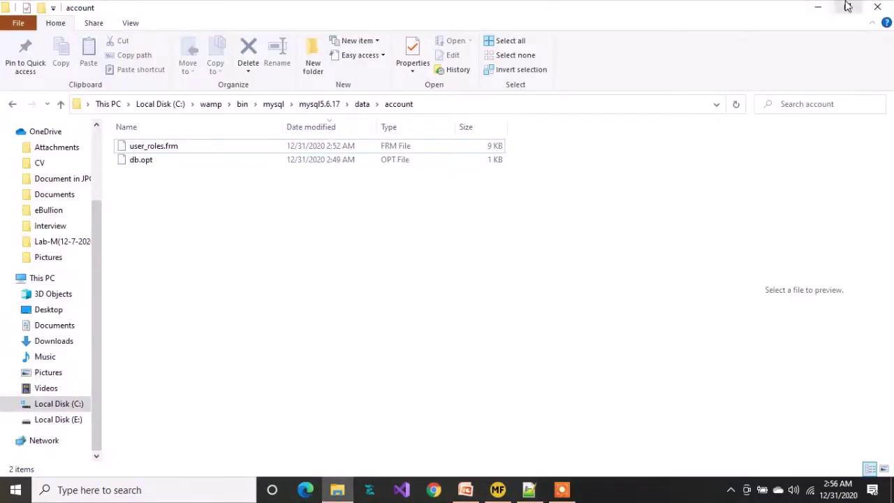
{"action": "left_click", "coordinate": [817, 7]}
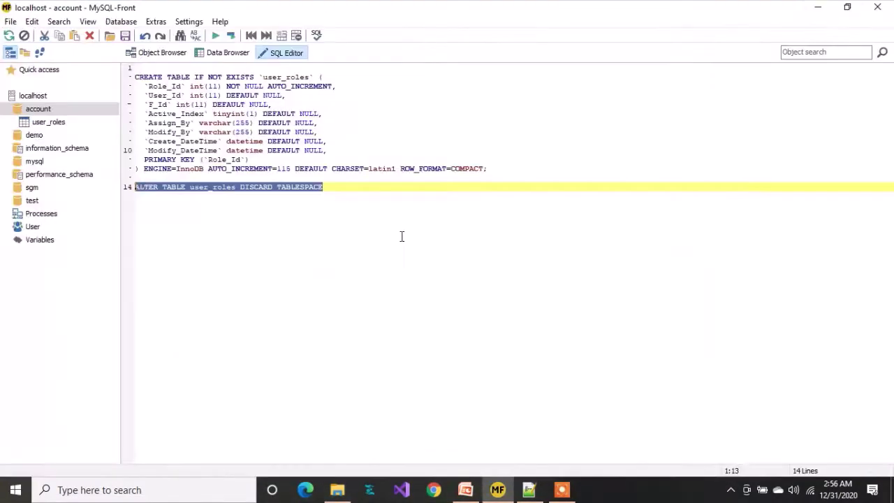
{"action": "left_click", "coordinate": [817, 7]}
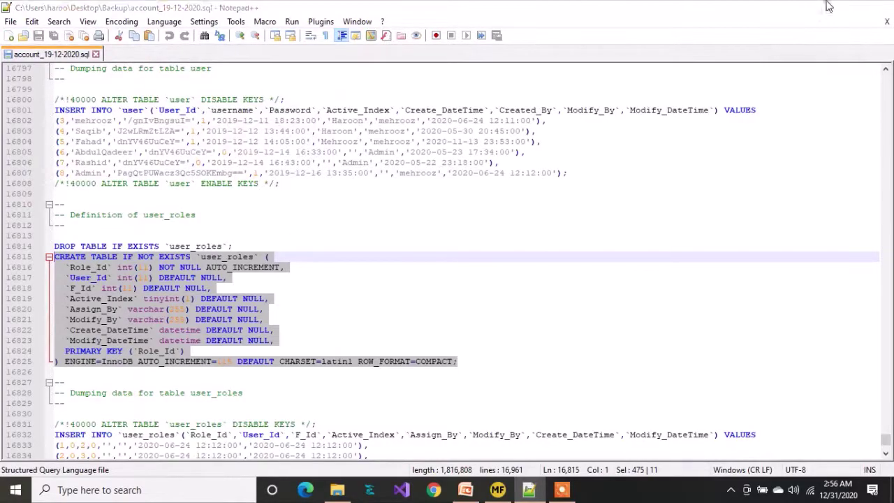
{"action": "left_click", "coordinate": [818, 7]}
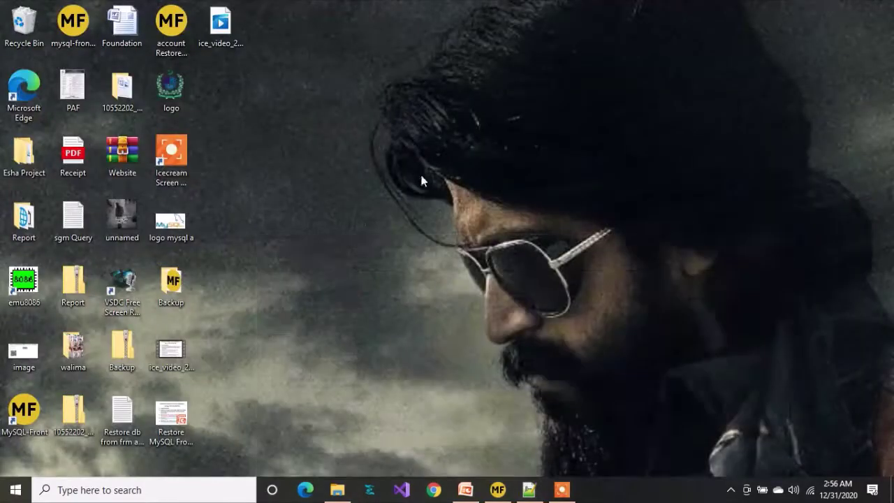
{"action": "double_click", "coordinate": [172, 304]}
{"action": "double_click", "coordinate": [147, 146]}
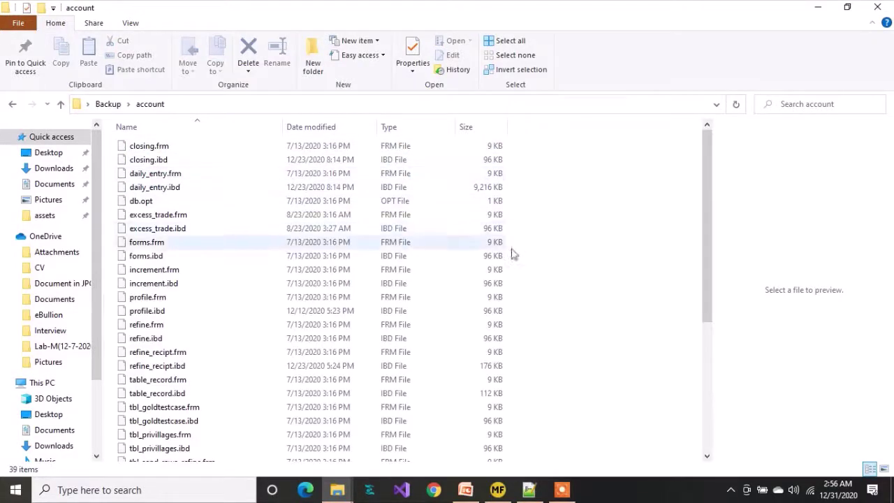
Copy user_roles.ibd from the backup account folder into the account folder under wamp\bin\mysql\mysql5.6.17\data.
{"action": "left_click_drag", "start_coordinate": [703, 202], "coordinate": [724, 355]}
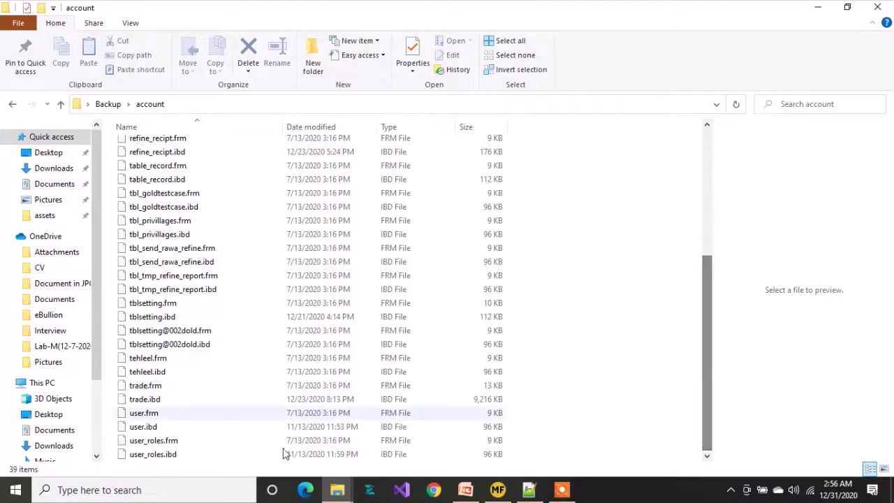
{"action": "left_click", "coordinate": [169, 454]}
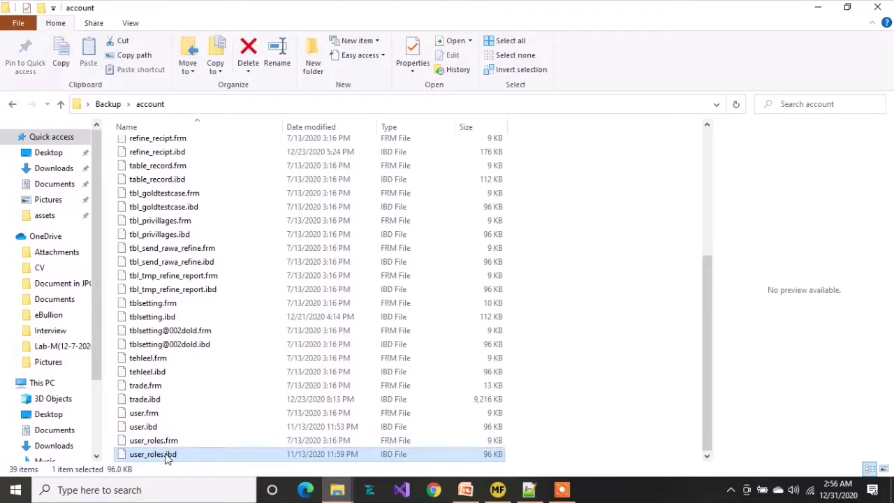
{"action": "key", "text": "ctrl+c"}
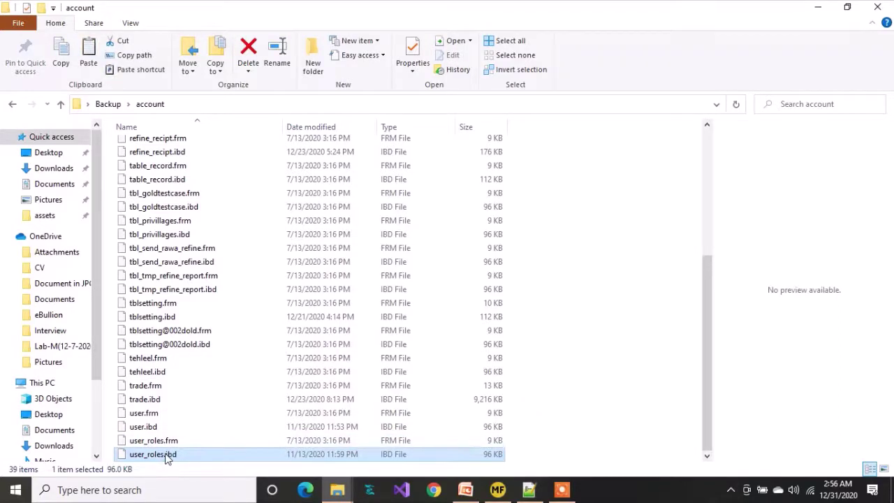
{"action": "mouse_move", "coordinate": [337, 490]}
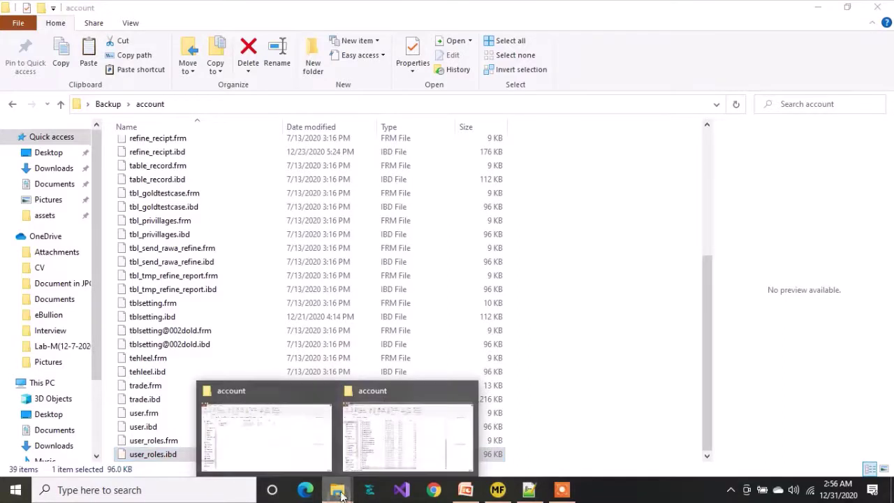
{"action": "left_click", "coordinate": [353, 458]}
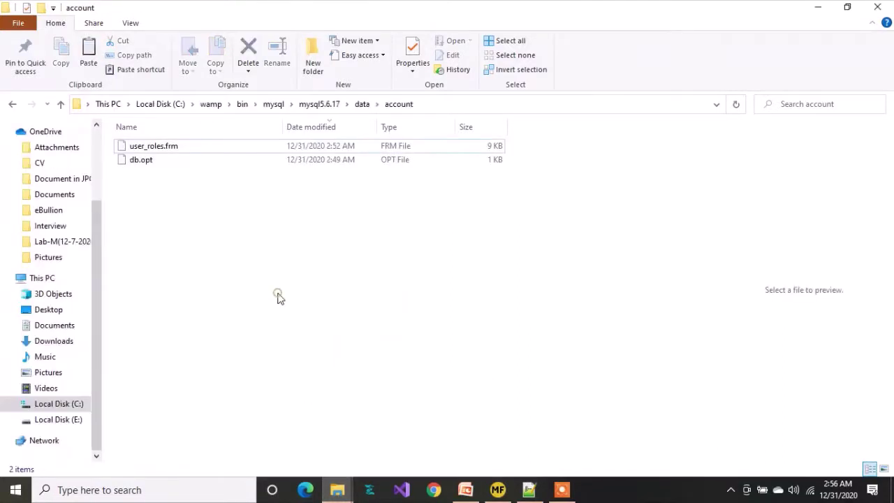
{"action": "key", "text": "ctrl+v"}
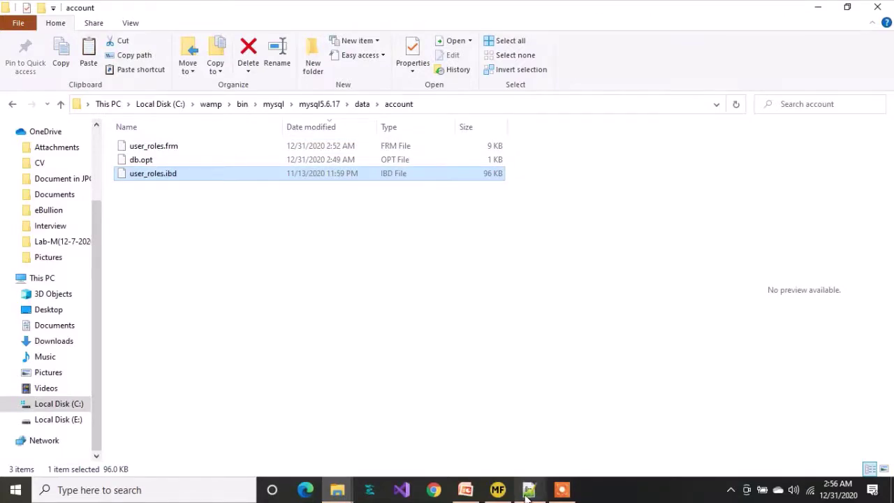
Copy the query ALTER TABLE tablename IMPORT TABLESPACE from instruction 5 in PowerPoint and paste it below the DISCARD statement in MySQL-Front.
{"action": "left_click", "coordinate": [465, 489]}
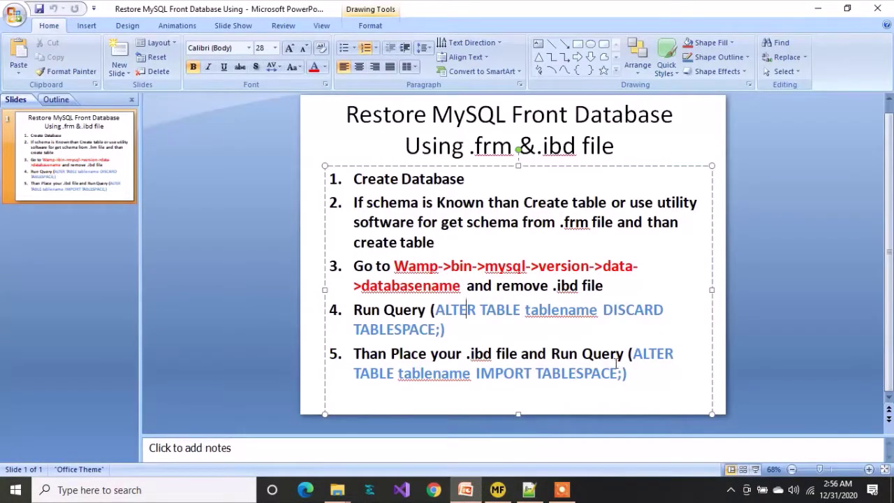
{"action": "left_click_drag", "start_coordinate": [620, 372], "coordinate": [637, 360]}
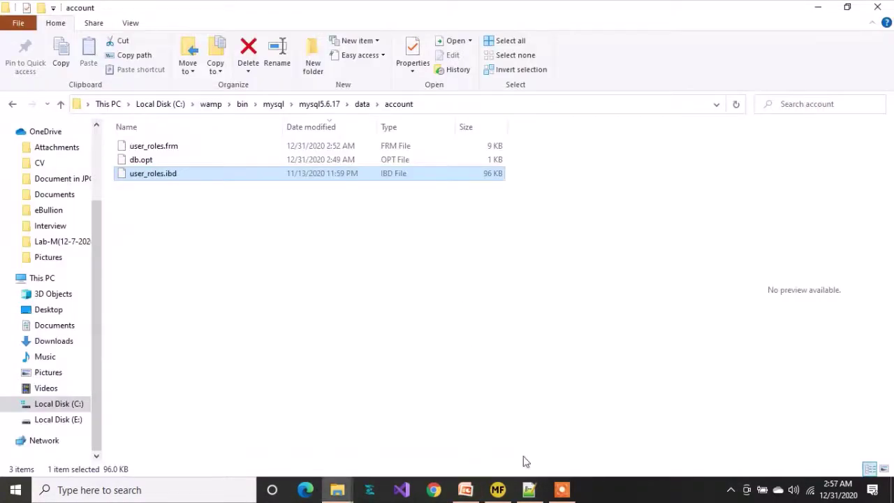
{"action": "left_click", "coordinate": [497, 488]}
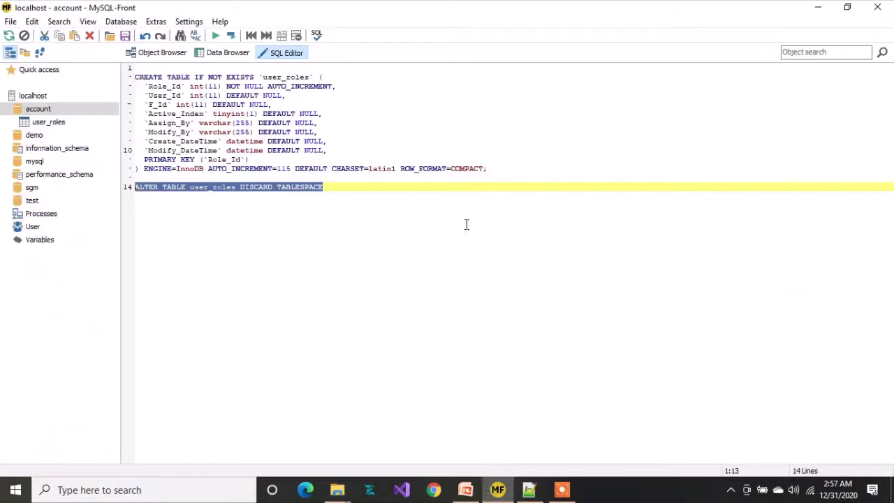
{"action": "left_click", "coordinate": [332, 187]}
{"action": "key", "text": "Return"}
{"action": "key", "text": "Return"}
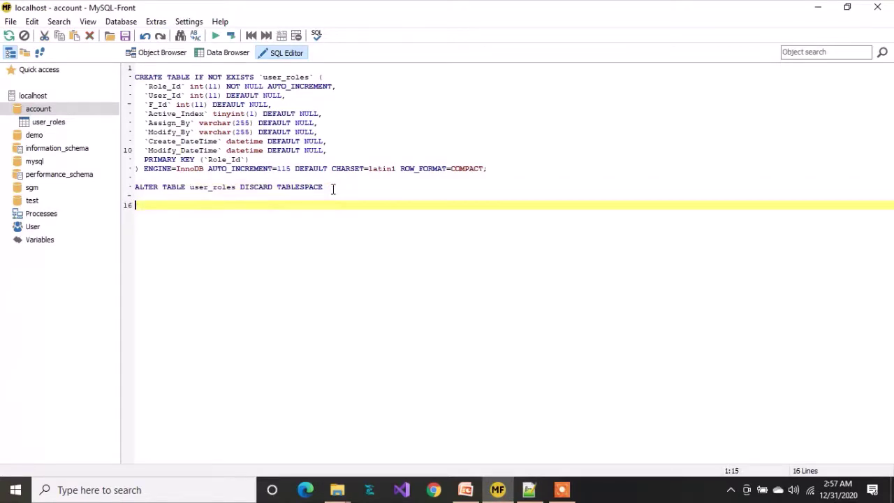
{"action": "key", "text": "ctrl+v"}
Replace tablename in the IMPORT TABLESPACE statement with user_roles, copied from the DISCARD statement.
{"action": "left_click_drag", "start_coordinate": [314, 205], "coordinate": [180, 211]}
{"action": "double_click", "coordinate": [212, 187]}
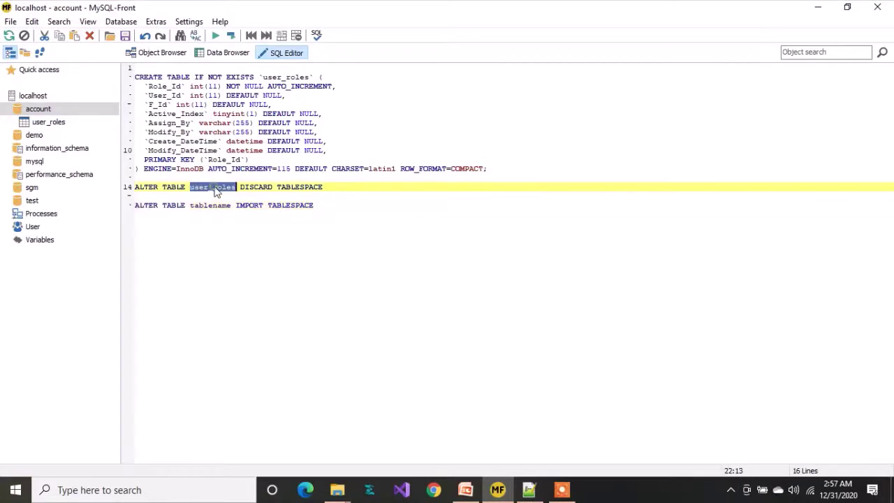
{"action": "double_click", "coordinate": [215, 204]}
{"action": "key", "text": "ctrl+v"}
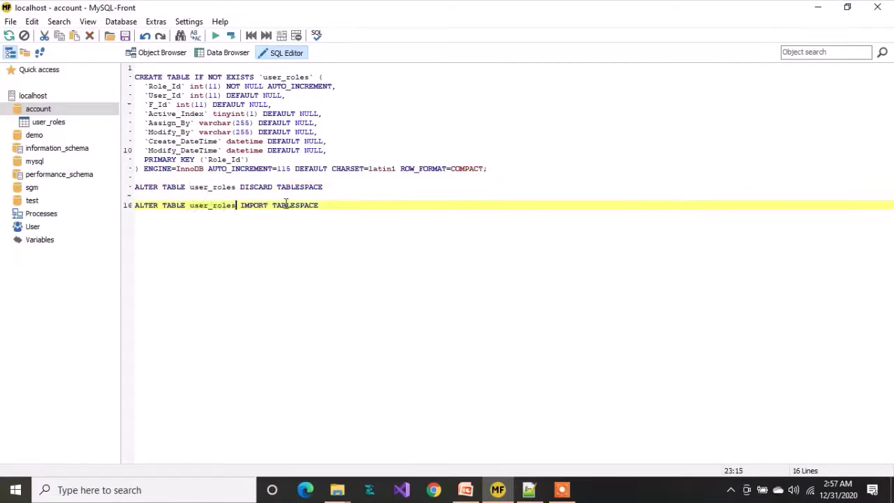
Run only the statement ALTER TABLE user_roles IMPORT TABLESPACE, and display the refreshed data of the user_roles table.
{"action": "left_click_drag", "start_coordinate": [320, 205], "coordinate": [128, 200]}
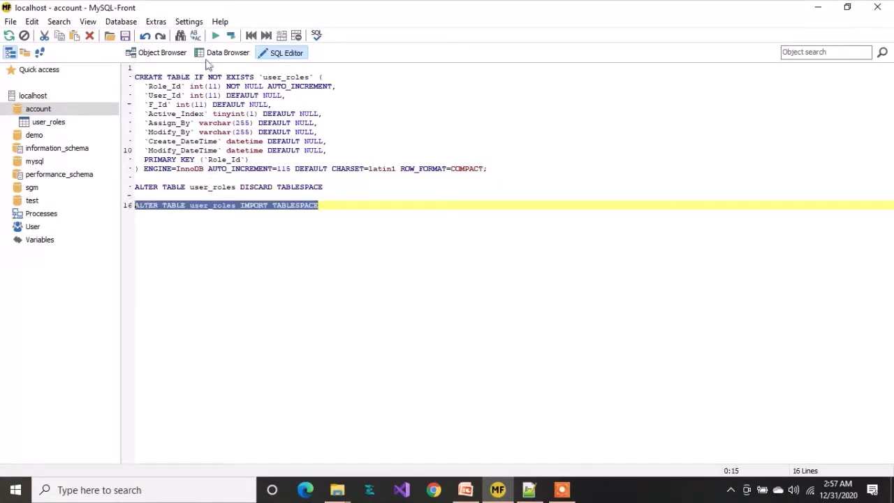
{"action": "left_click", "coordinate": [231, 35]}
{"action": "left_click", "coordinate": [48, 122]}
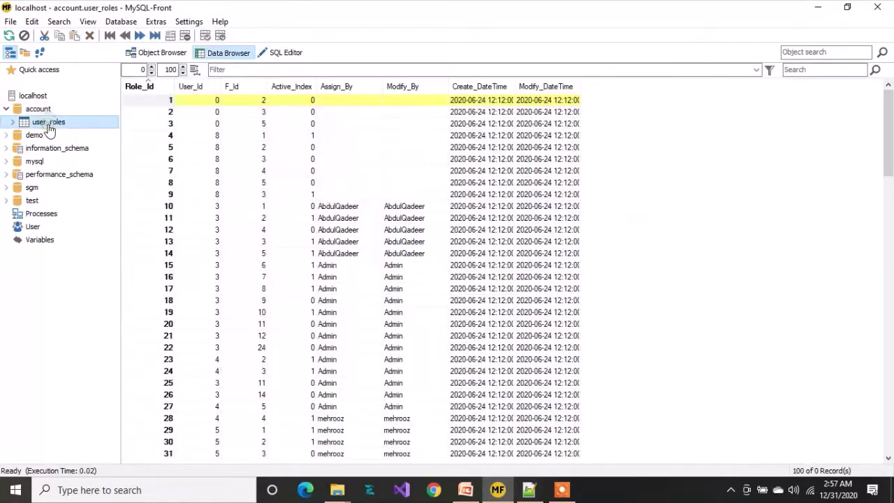
{"action": "left_click", "coordinate": [12, 36]}
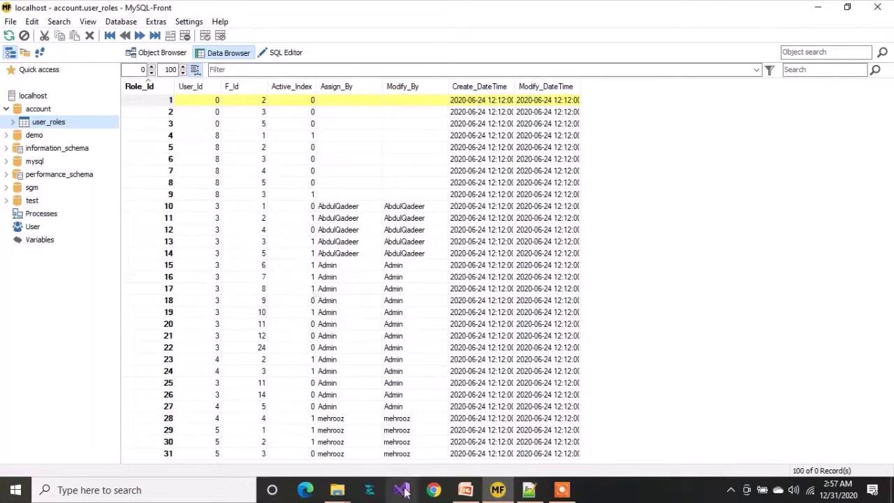
Switch to File Explorer to look over the table files in the backup account folder, and return to the PowerPoint instructions.
{"action": "mouse_move", "coordinate": [337, 490]}
{"action": "left_click", "coordinate": [389, 447]}
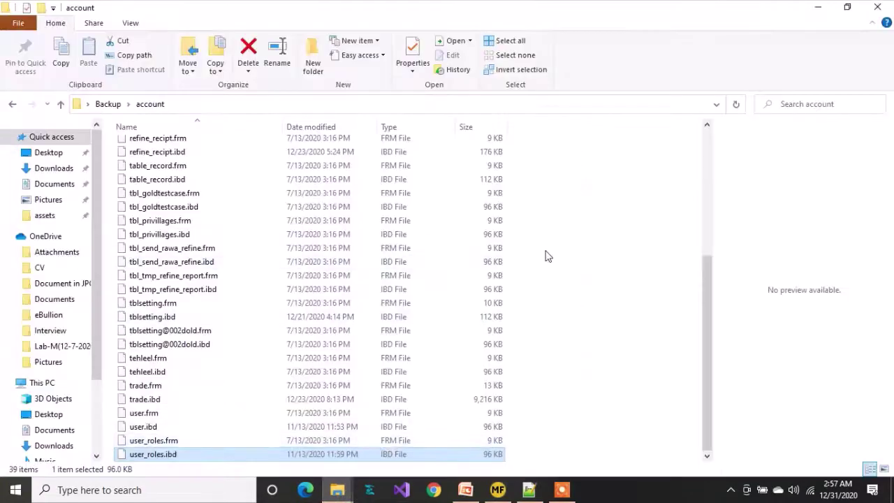
{"action": "left_click", "coordinate": [704, 204]}
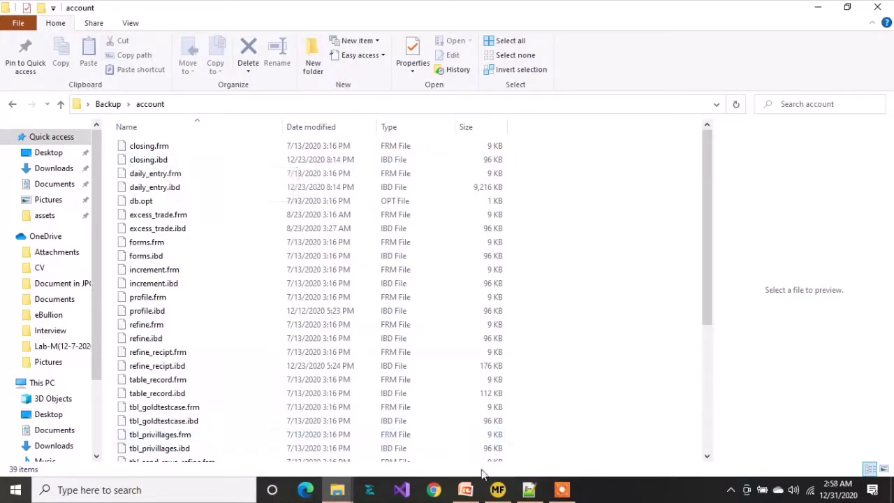
{"action": "left_click", "coordinate": [465, 490]}
{"action": "left_click", "coordinate": [656, 283]}
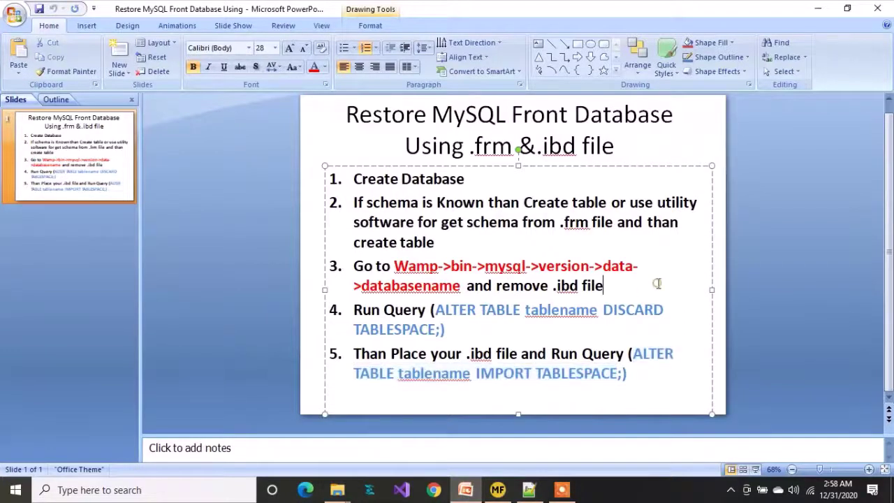
{"action": "left_click", "coordinate": [704, 148]}
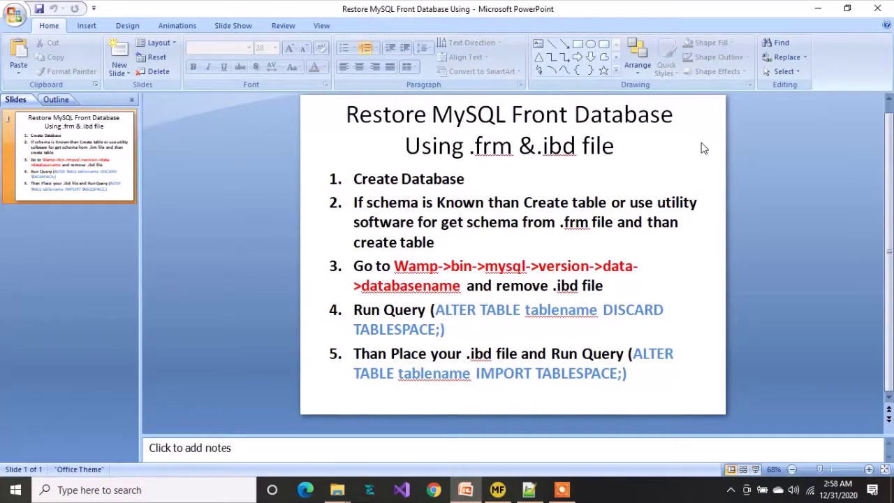